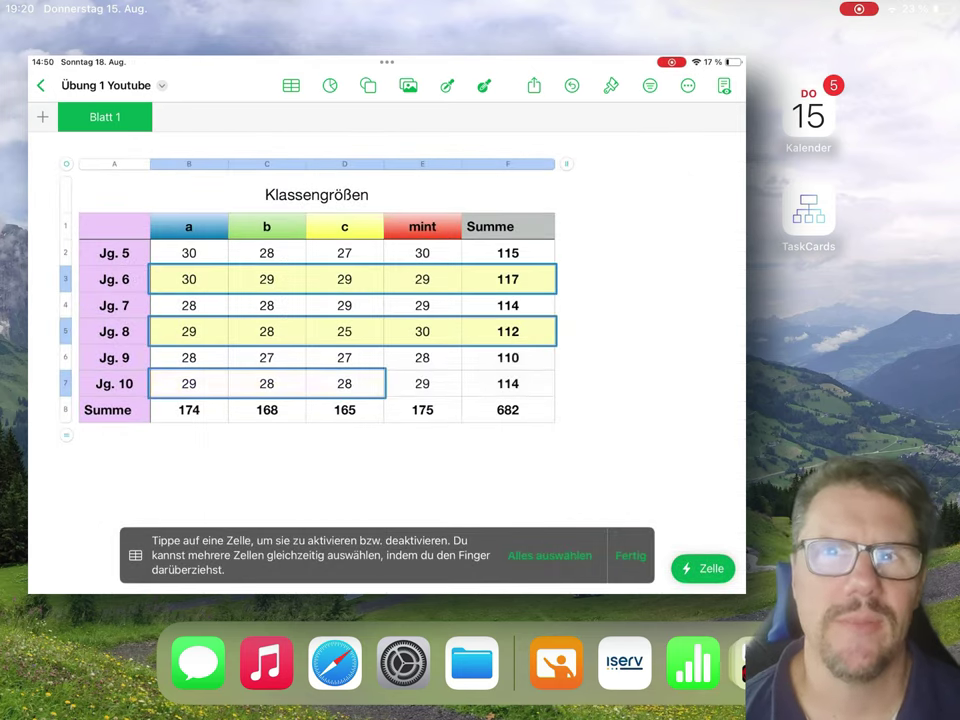
Extend the yellow fill across the Jg. 10 row and change Jg. 5's b value to 19
drag(345, 383, 508, 383)
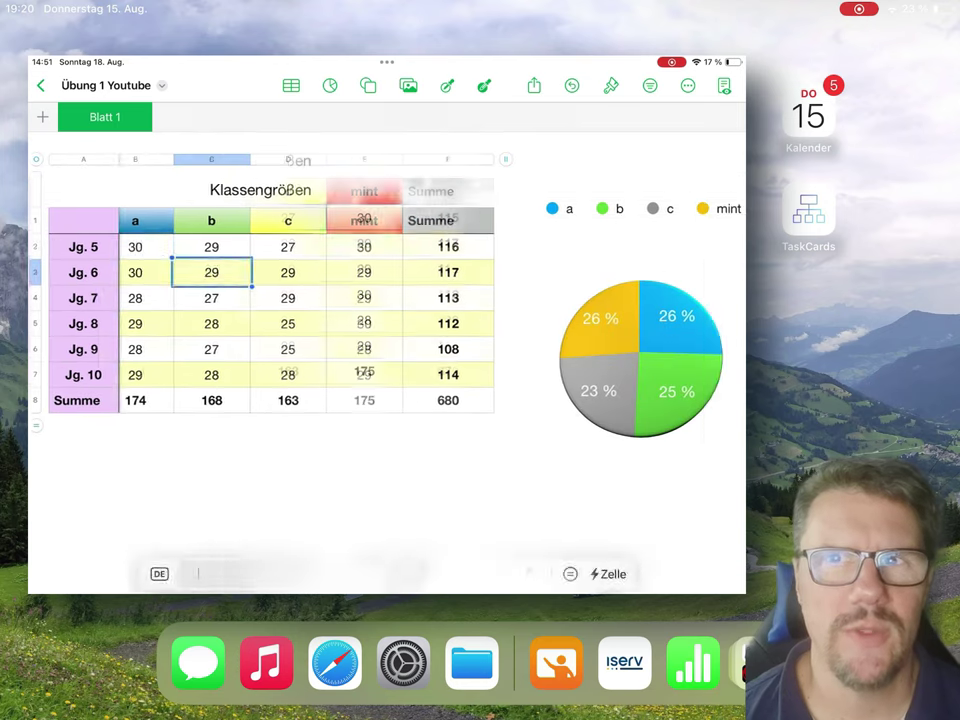
click(252, 246)
text(19)
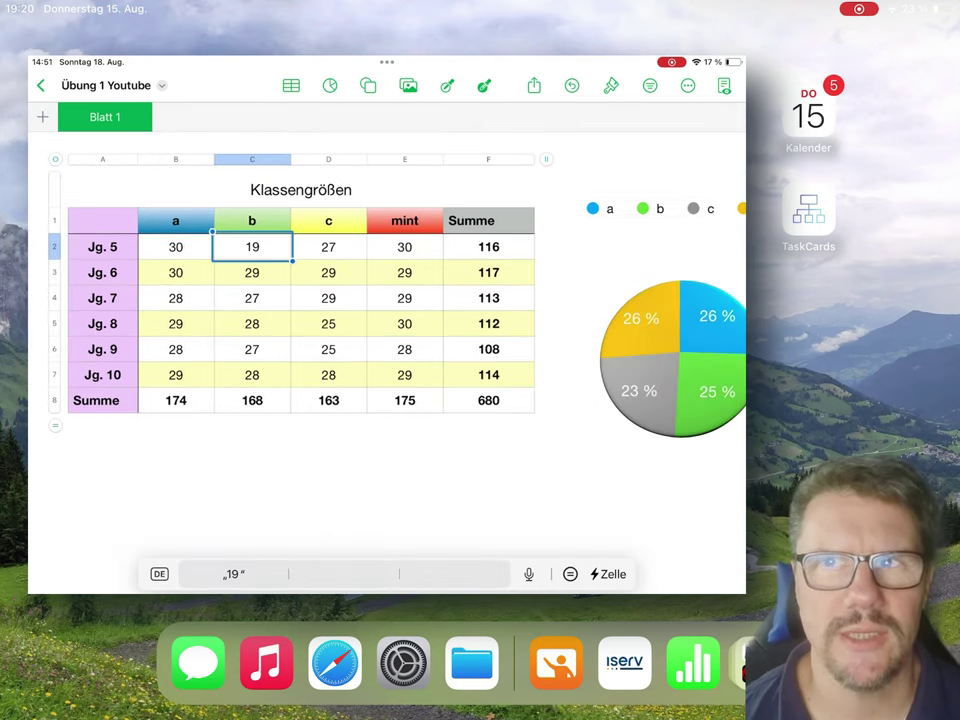
key(Return)
key(Tab)
click(488, 272)
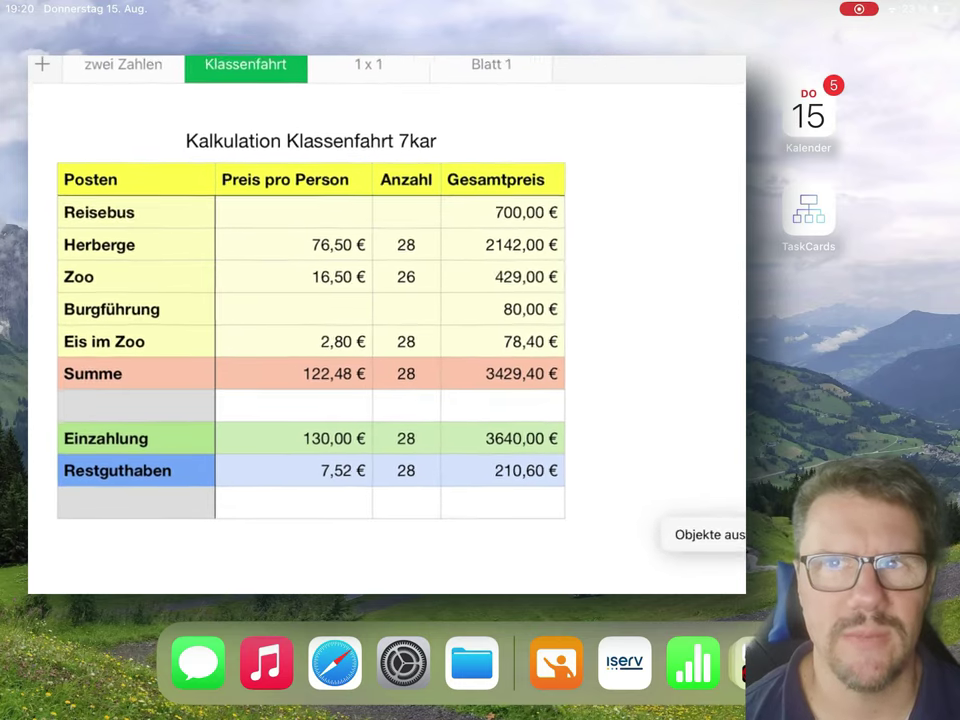
In the class-trip table, set the Herberge count to 26 and the Einzahlung count to 25
click(406, 244)
text(26)
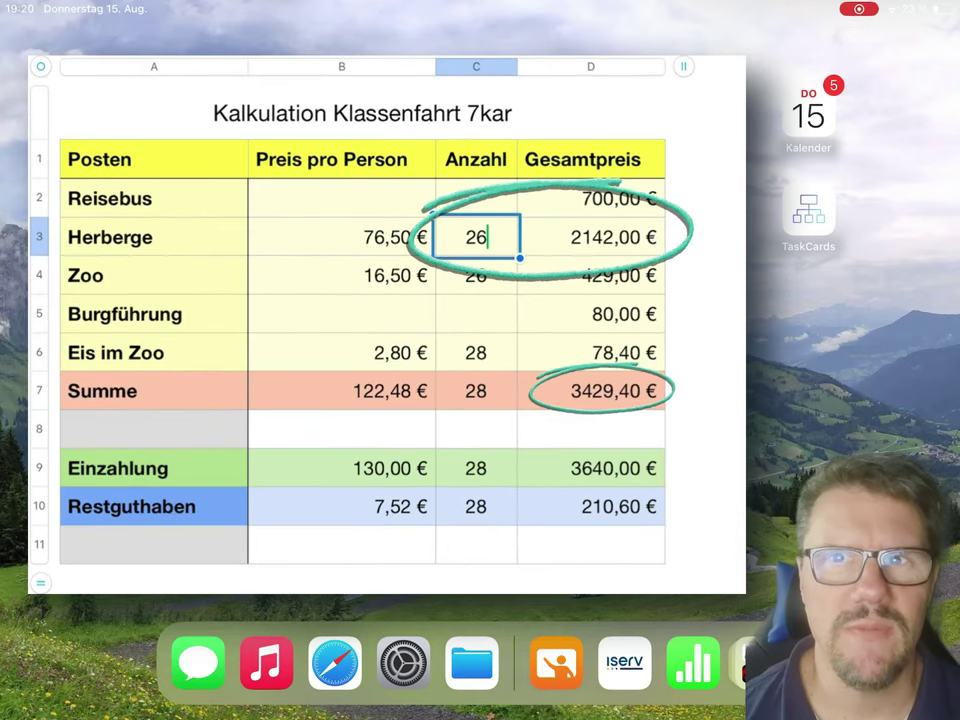
key(Return)
click(476, 429)
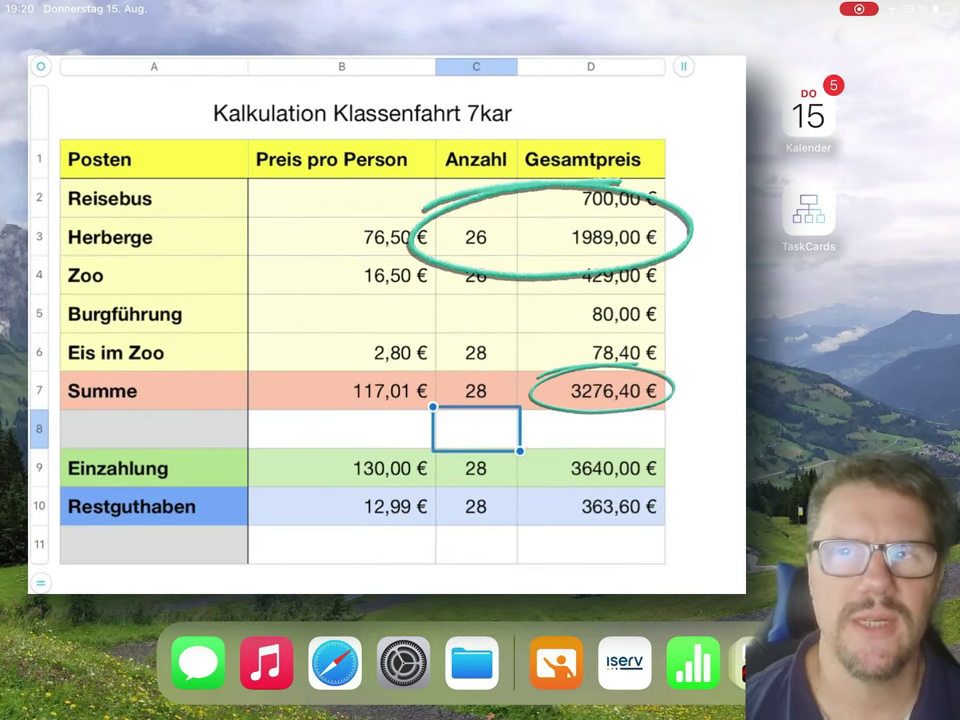
click(476, 468)
text(25)
key(Return)
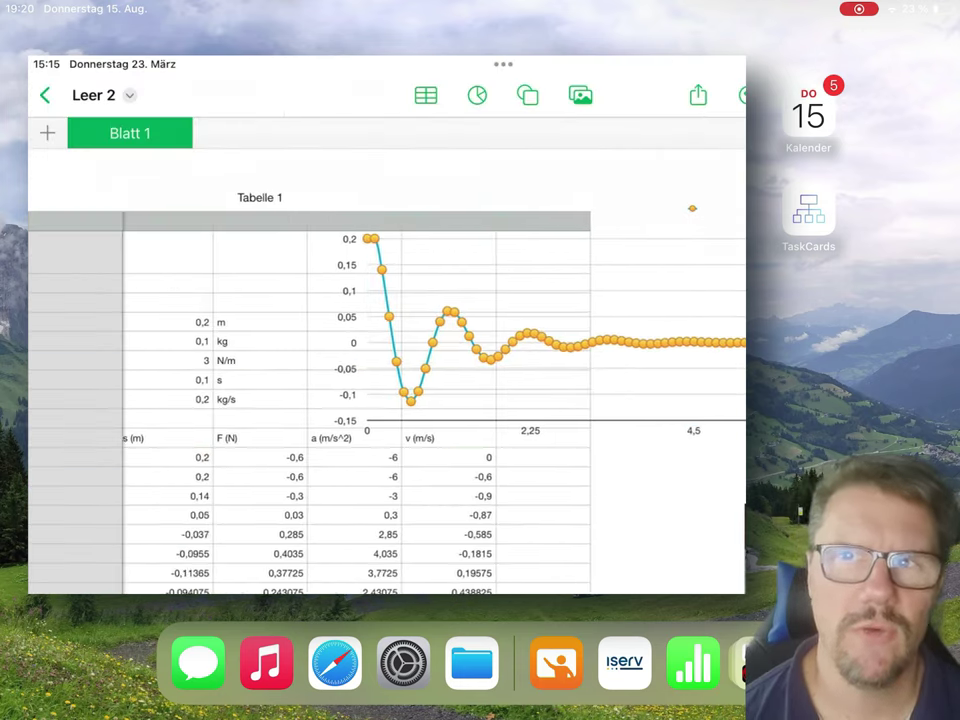
Change the damping value r in C9 first to 0,15, then to 0,1
click(268, 399)
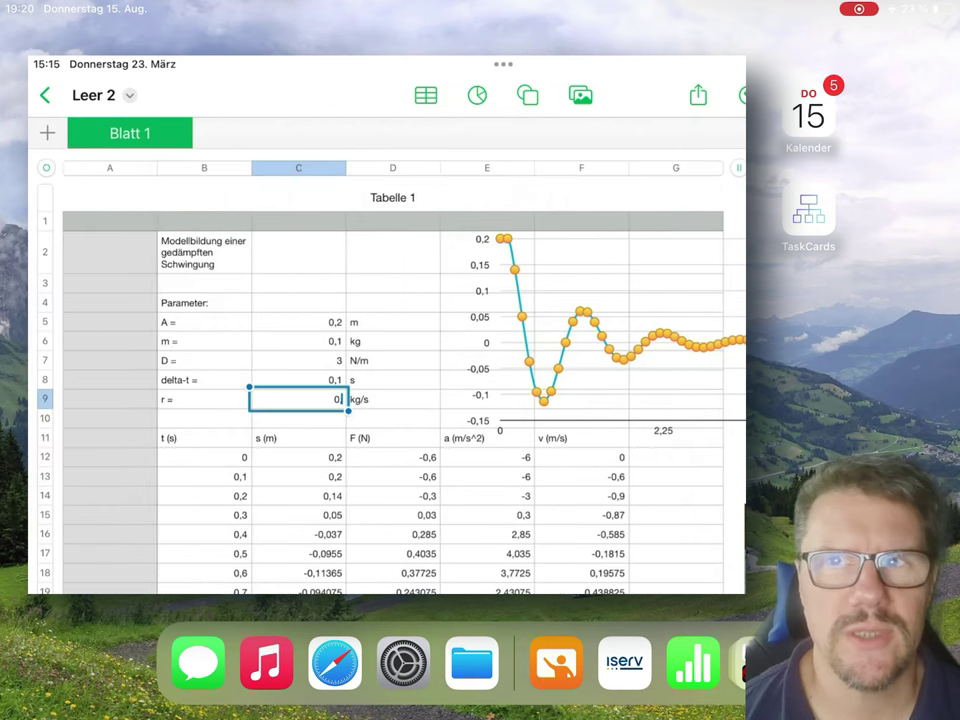
text(,15)
key(Return)
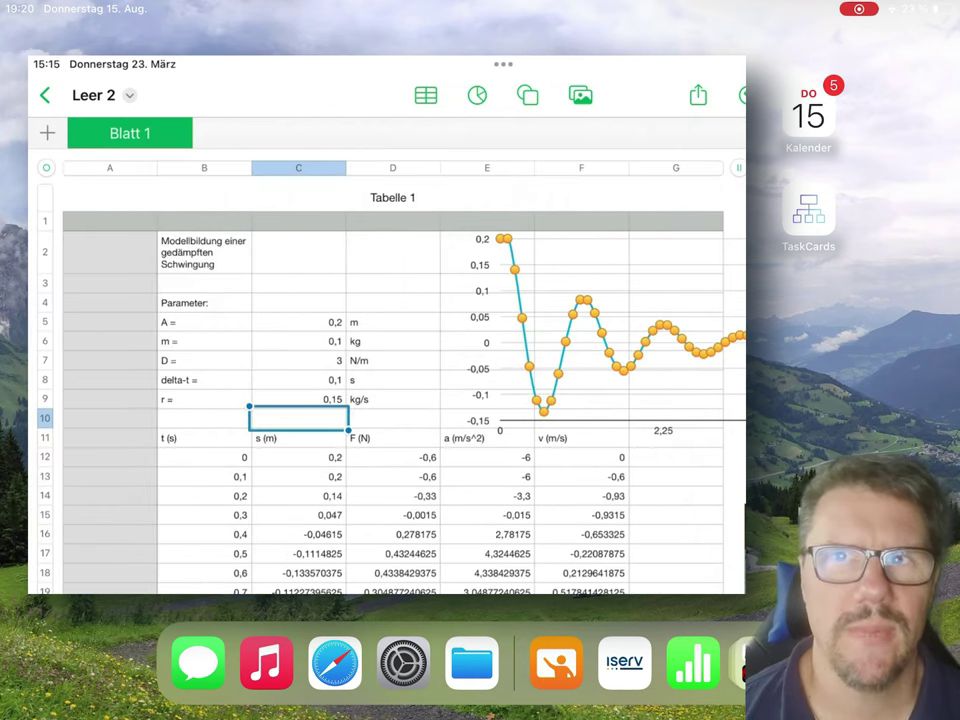
click(298, 399)
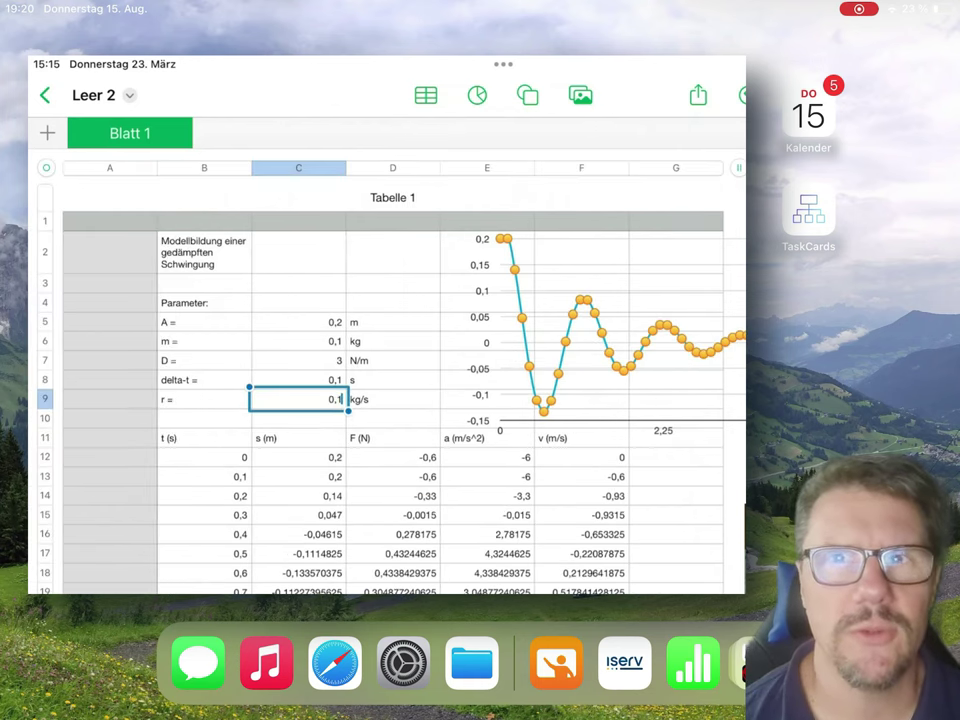
key(Return)
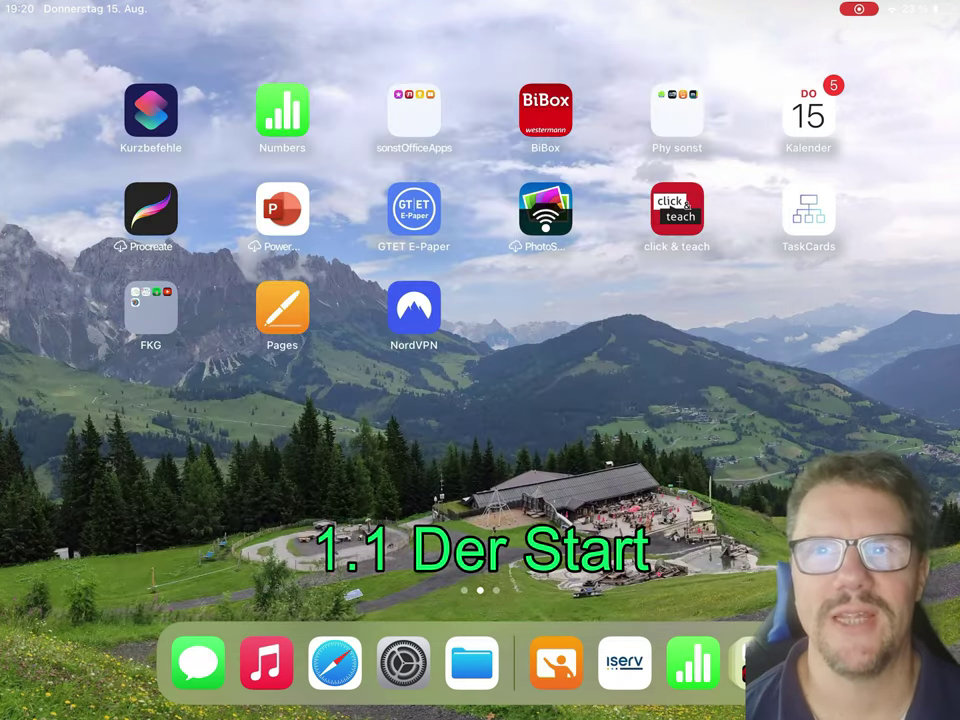
Launch Numbers and create a new spreadsheet from the blank Leer template
click(282, 110)
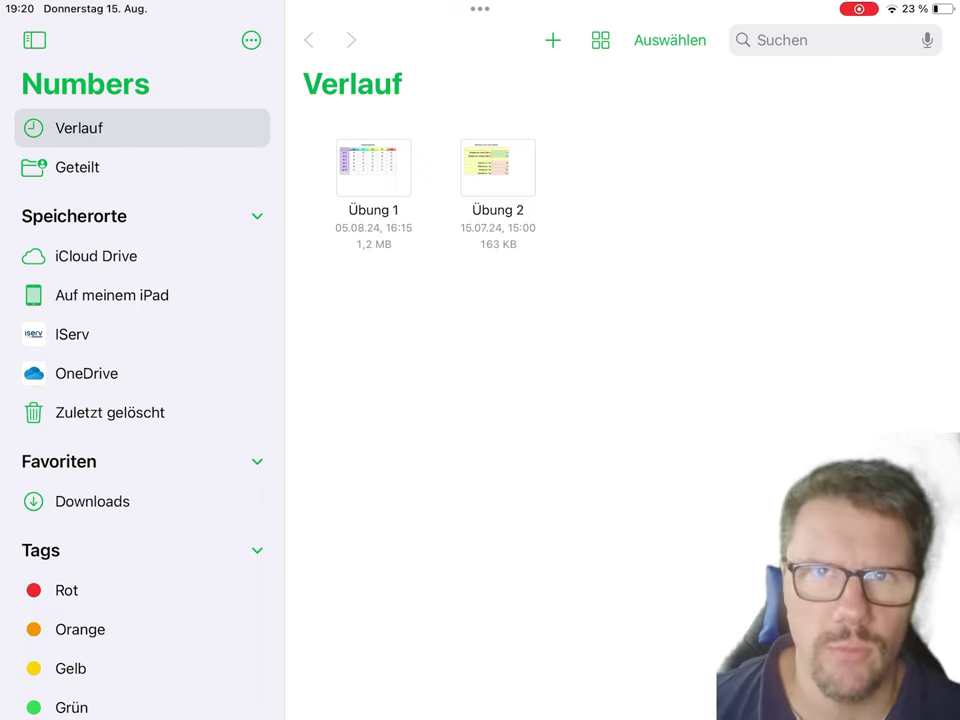
click(553, 40)
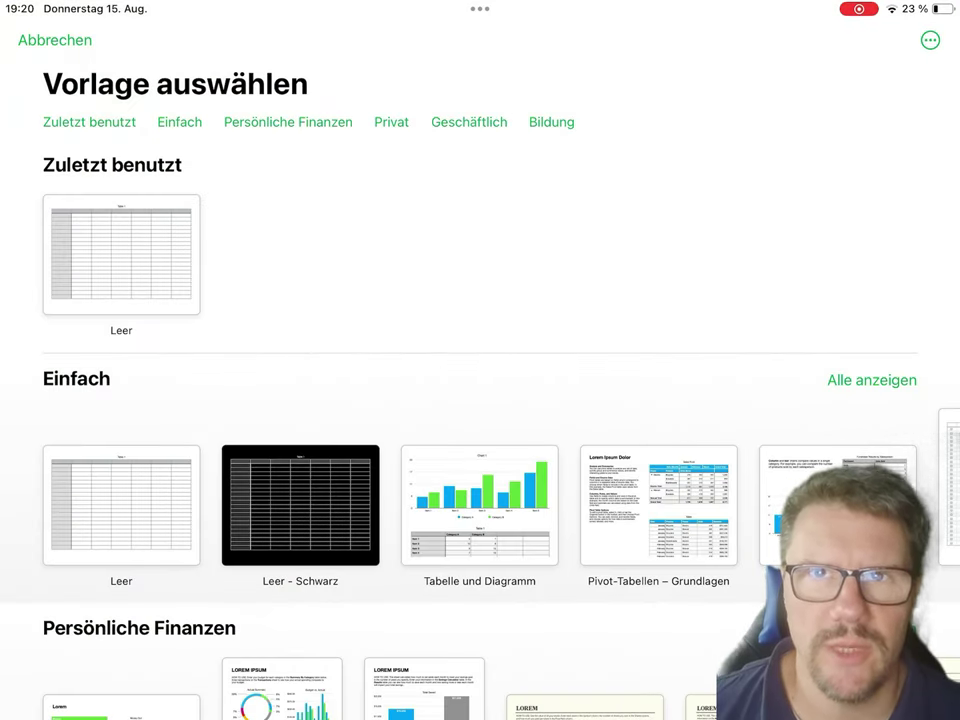
click(122, 253)
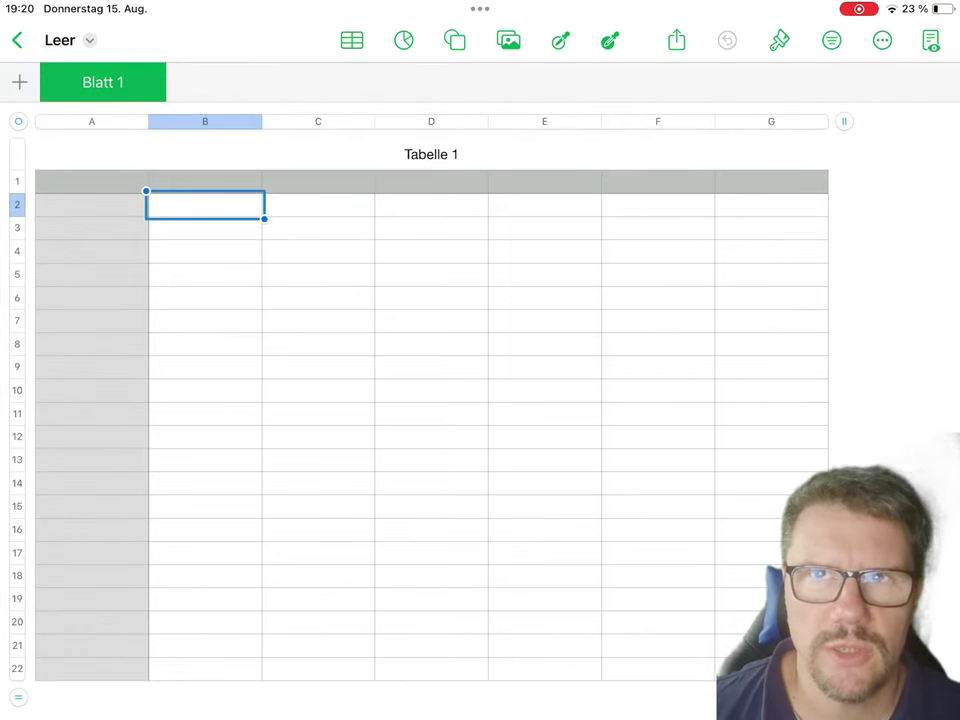
Drag the empty Tabelle 1 from the sheet's top-left corner toward the middle
click(318, 204)
click(318, 227)
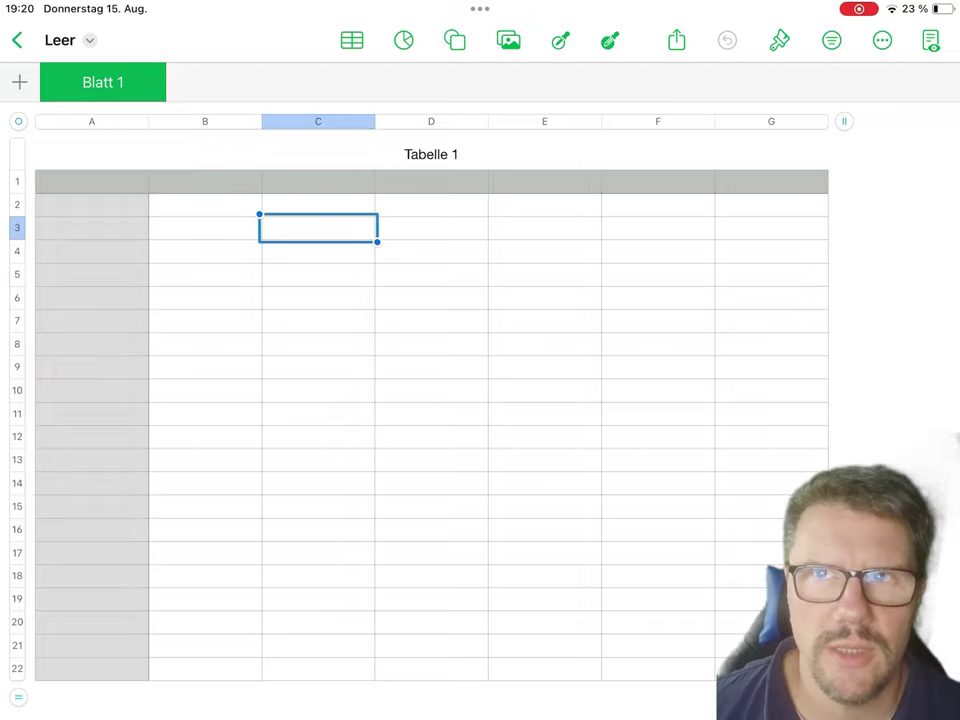
click(318, 251)
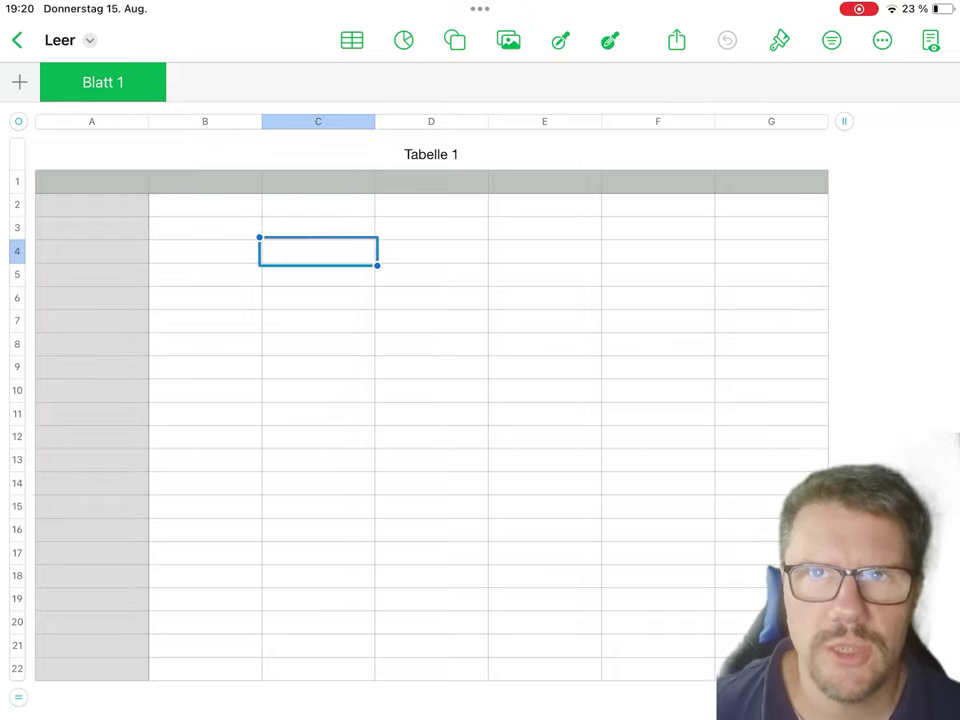
scroll(150, 175, up, 5)
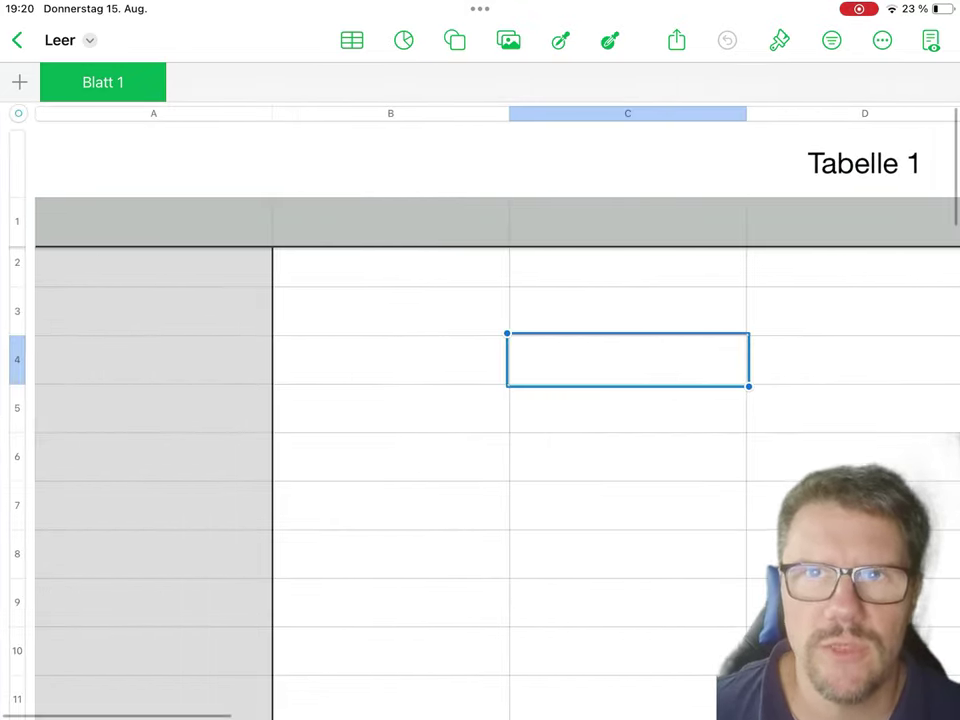
scroll(480, 400, up, 2)
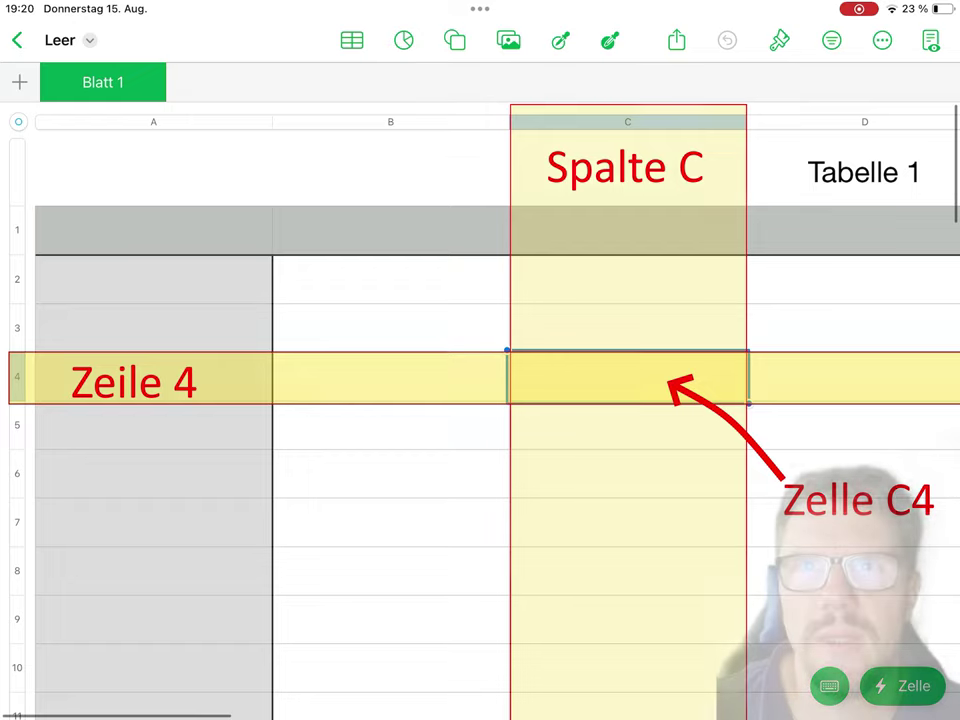
scroll(480, 400, down, 5)
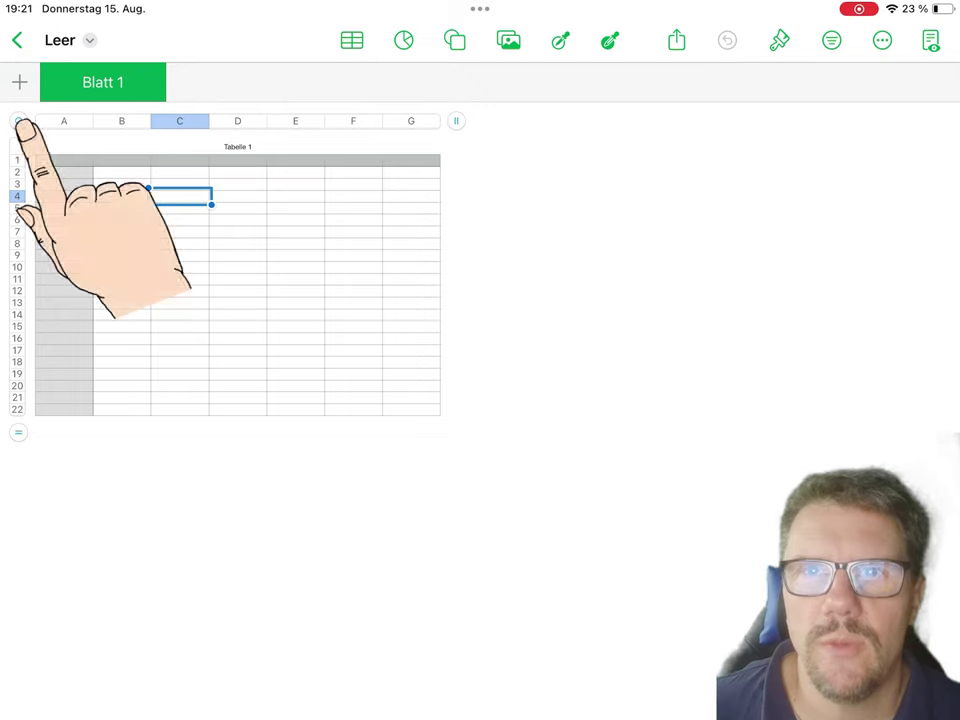
mouse_move(18, 120)
mouse_down()
mouse_move(243, 190)
mouse_move(347, 252)
mouse_move(51, 163)
mouse_up()
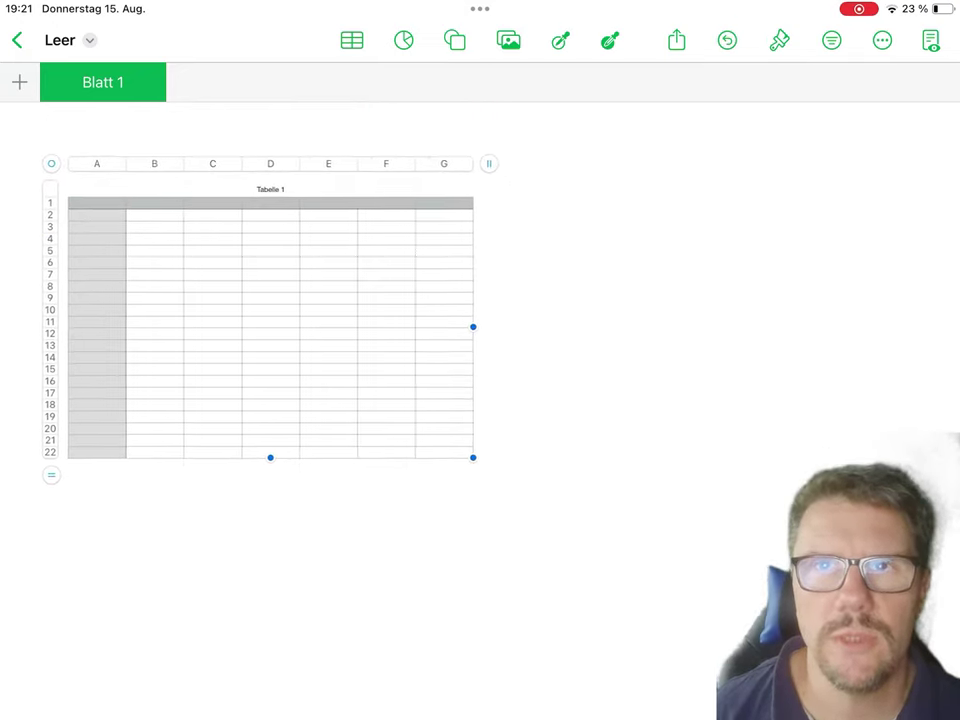
scroll(280, 323, up, 5)
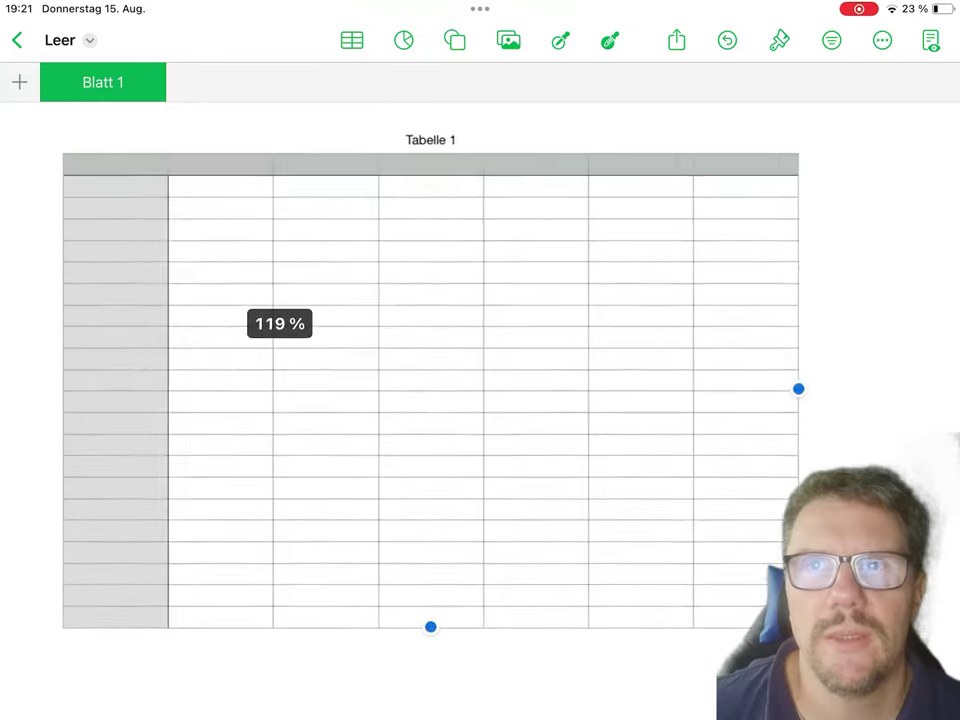
scroll(280, 323, up, 3)
click(296, 198)
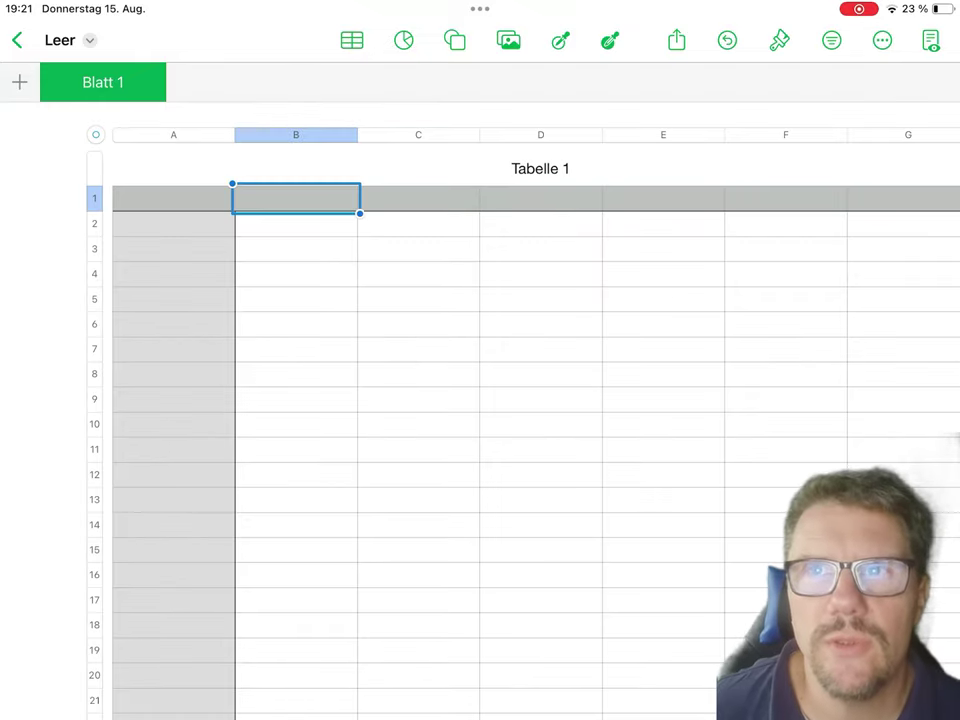
Enter the column headings a, b, c and mint in cells B1–E1
text(a)
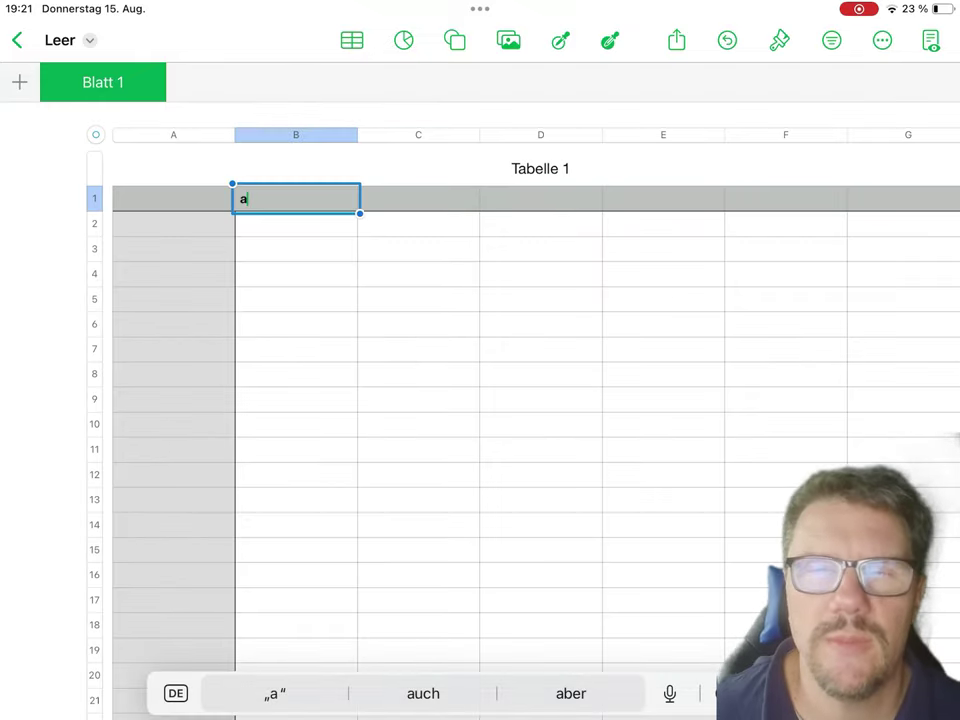
click(418, 198)
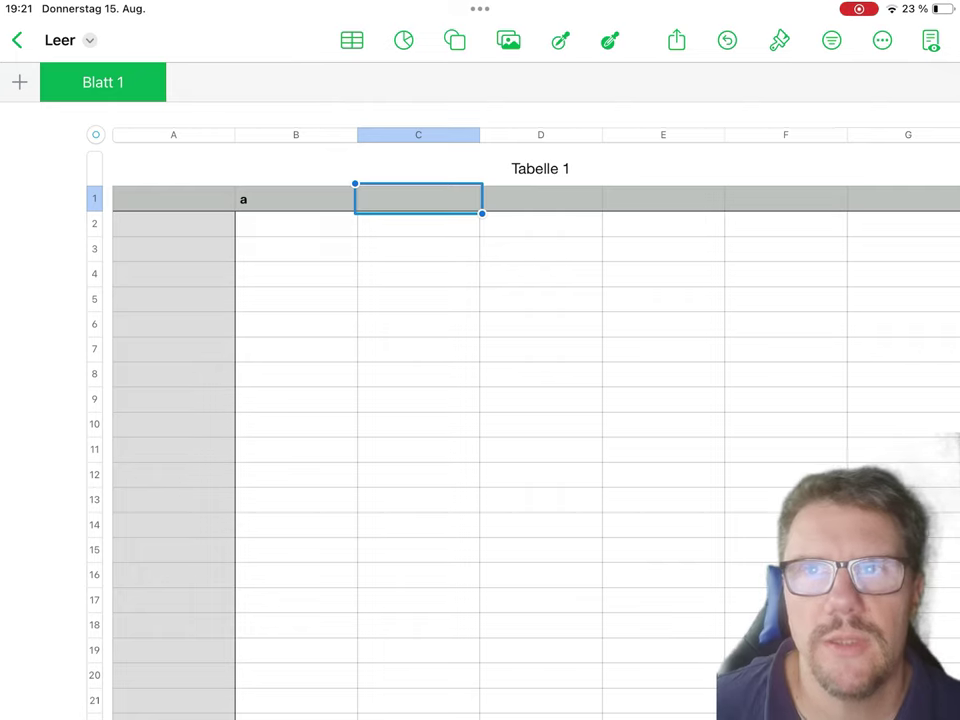
text(b)
key(Tab)
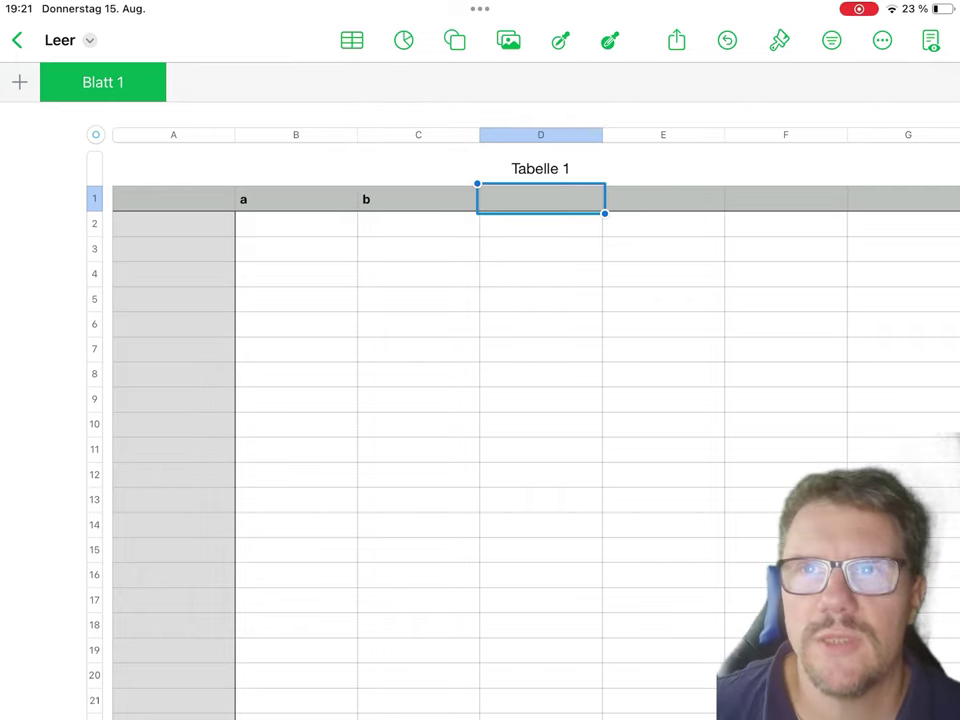
text(c)
key(Tab)
text(min)
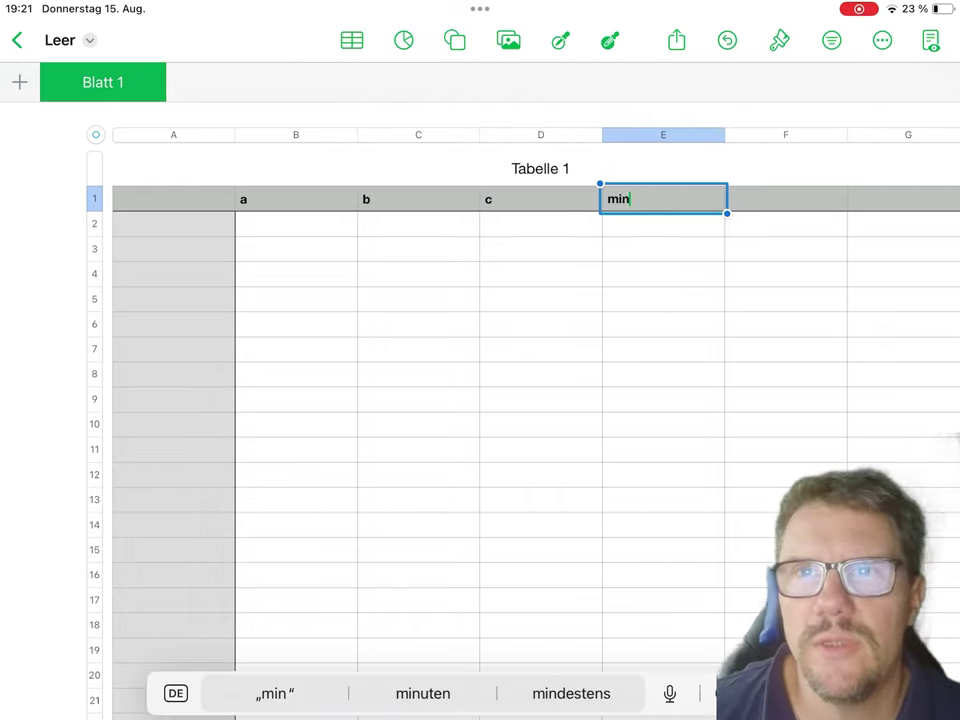
text(t)
key(Return)
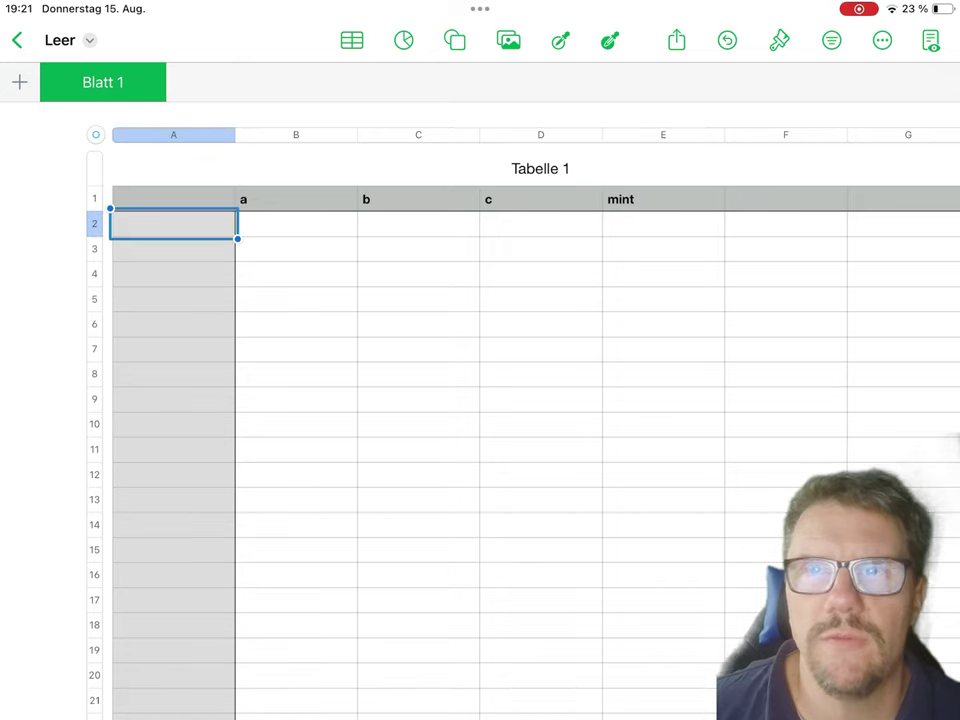
Enter the row labels Jg. 5 and Jg. 6 in cells A2 and A3
text(Jg. 5)
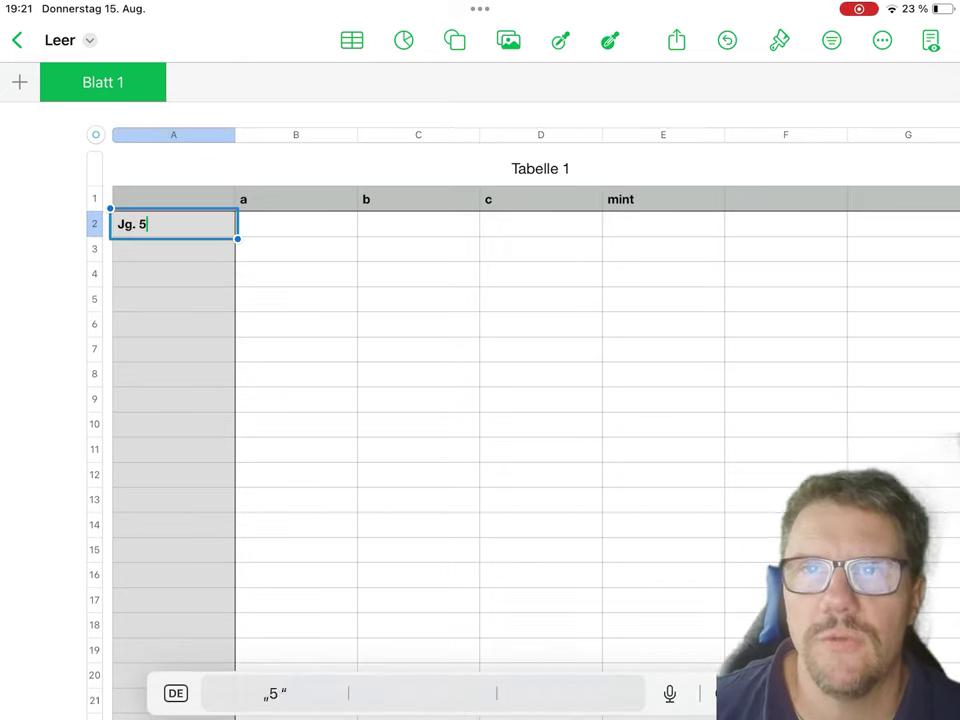
key(Return)
text(Jg. 6)
key(Return)
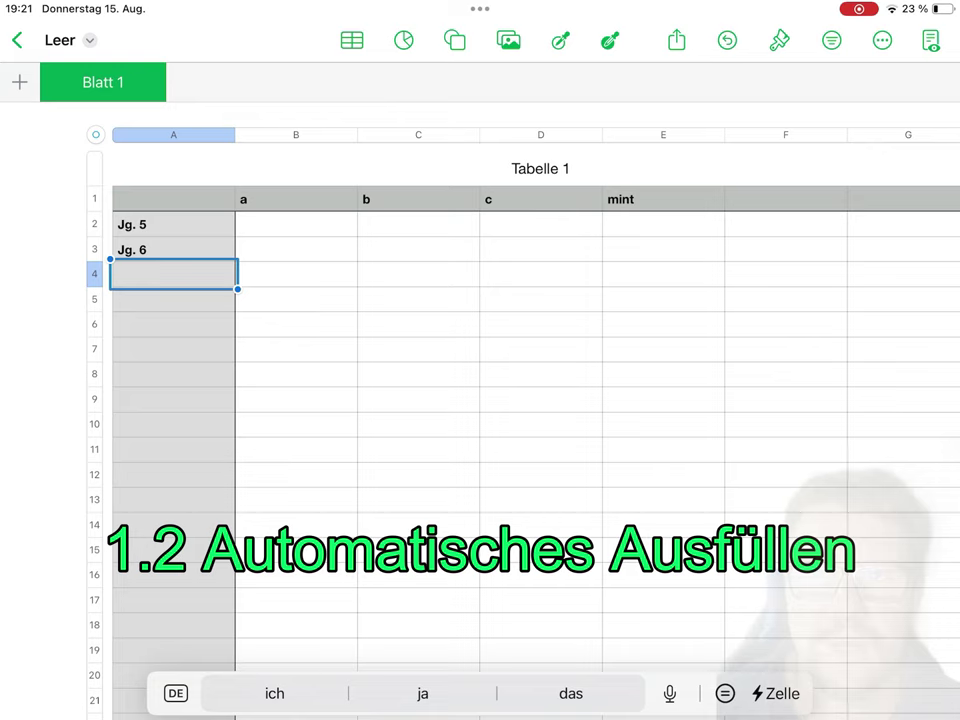
click(173, 249)
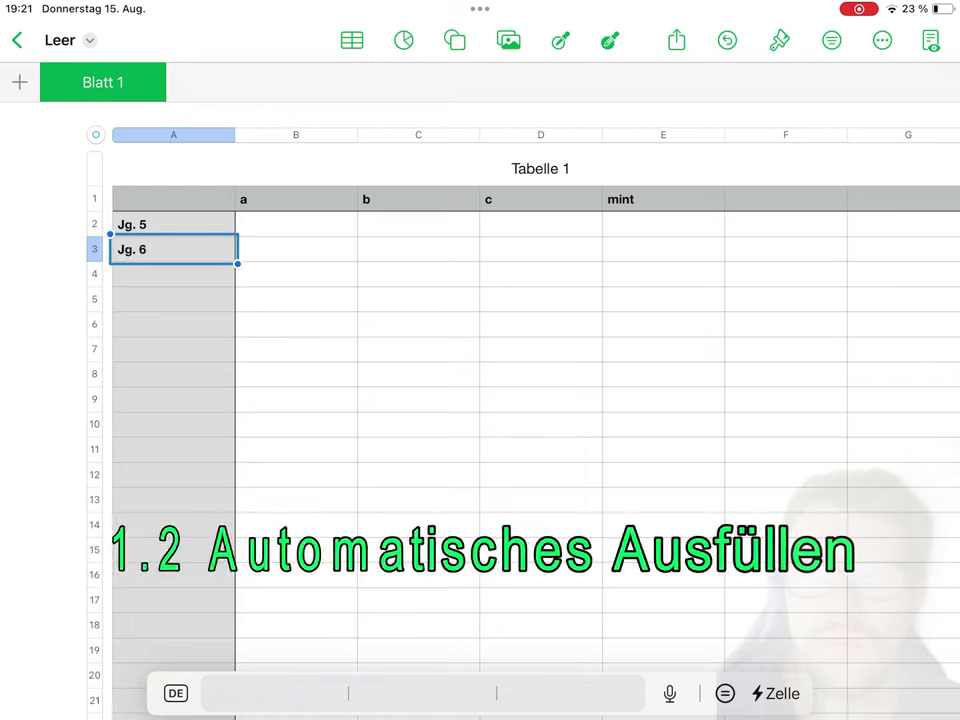
Autofill column A from Jg. 6 in A3 down to Jg. 10 in A7
click(776, 693)
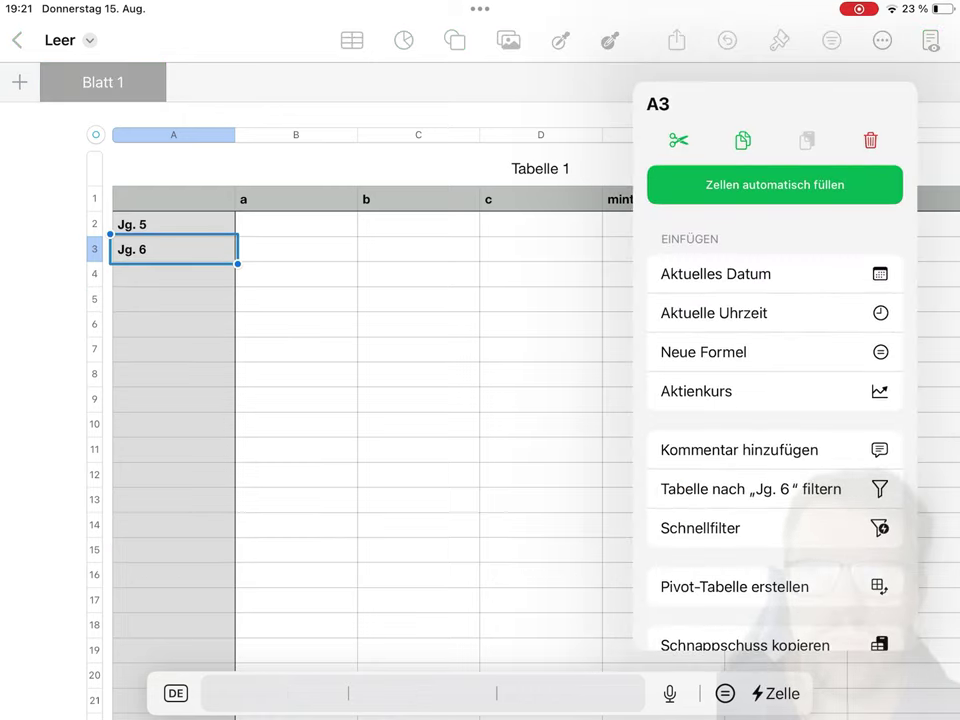
click(729, 184)
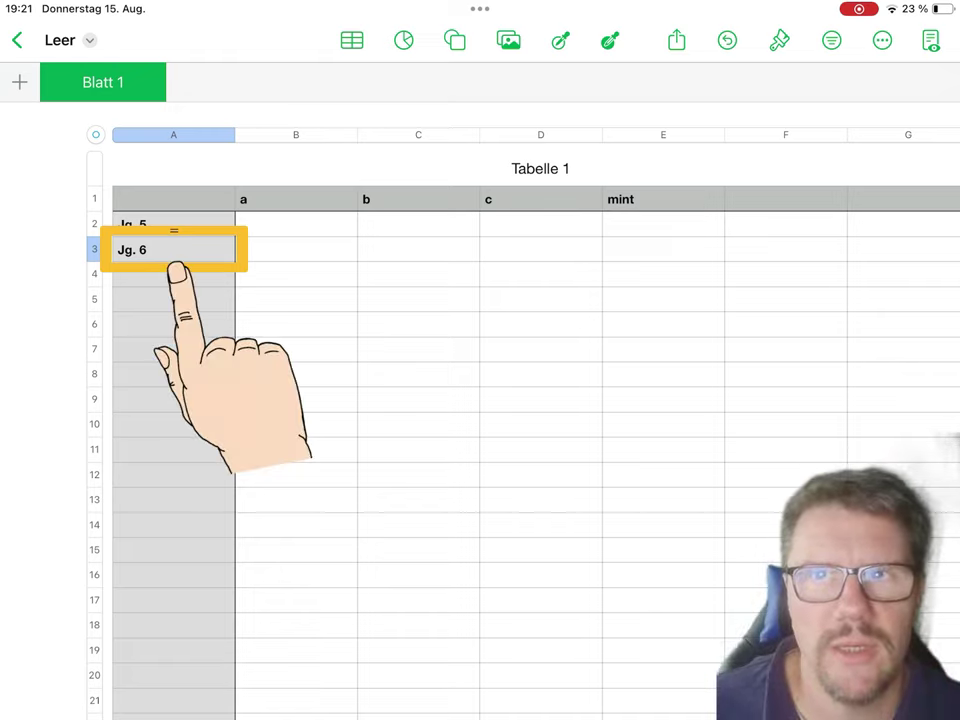
drag(174, 267, 174, 362)
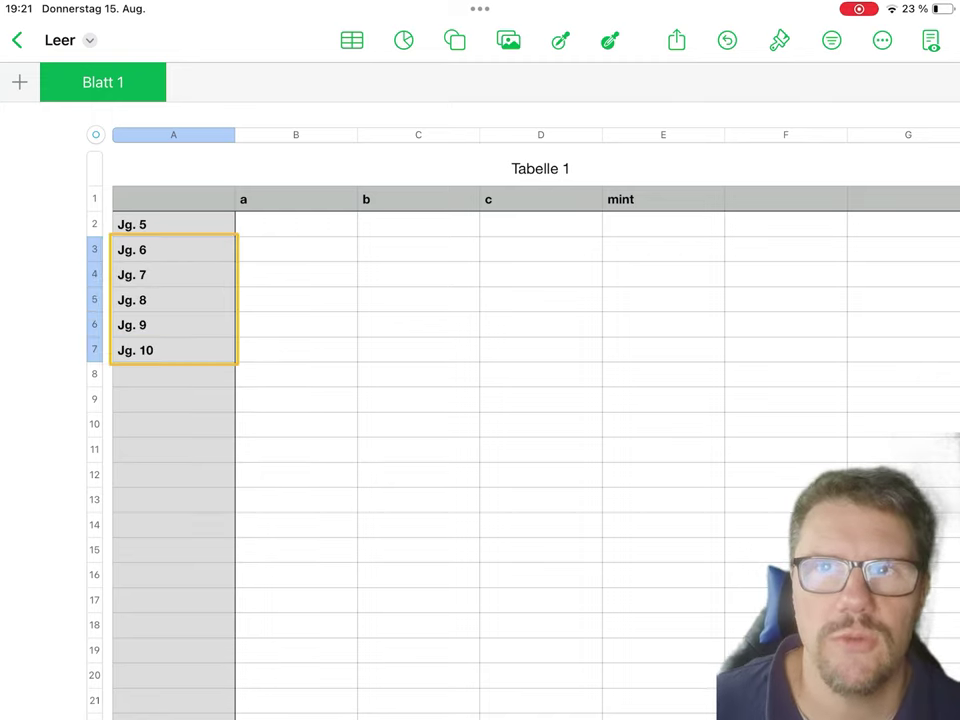
click(296, 499)
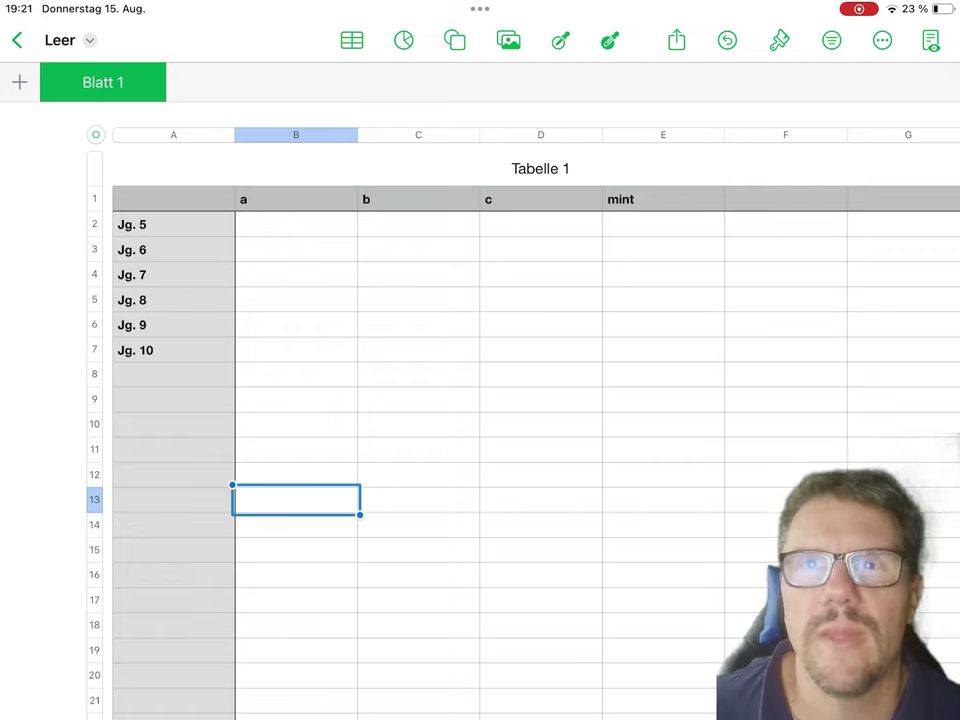
Enter the Jg. 5 class sizes, starting 30, 28 and 27
click(296, 224)
text(30)
key(Tab)
text(28)
key(Tab)
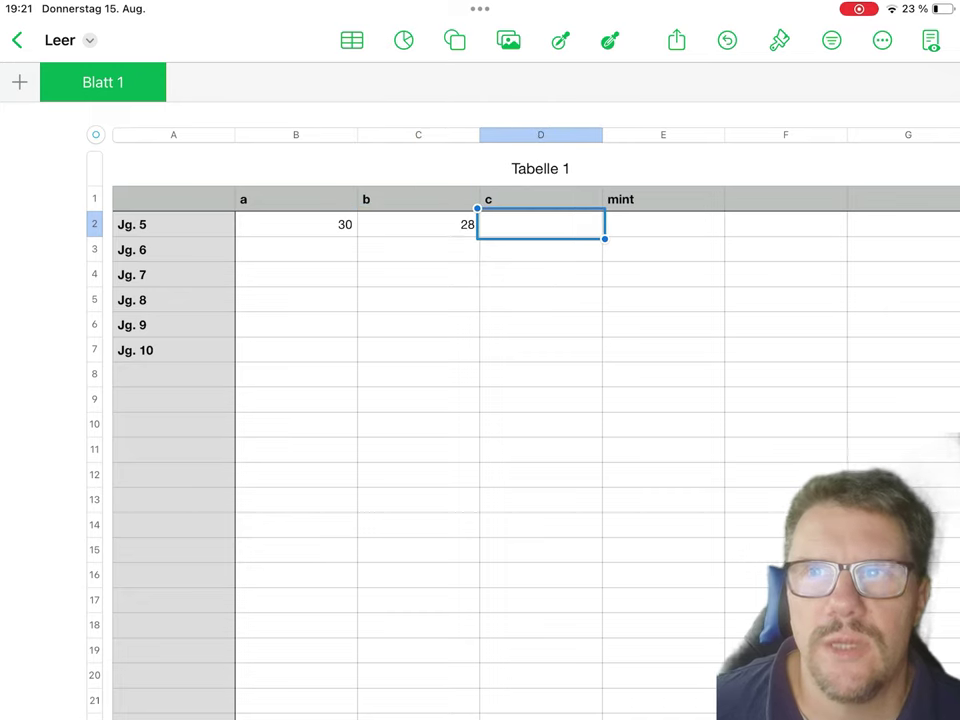
text(27)
key(Tab)
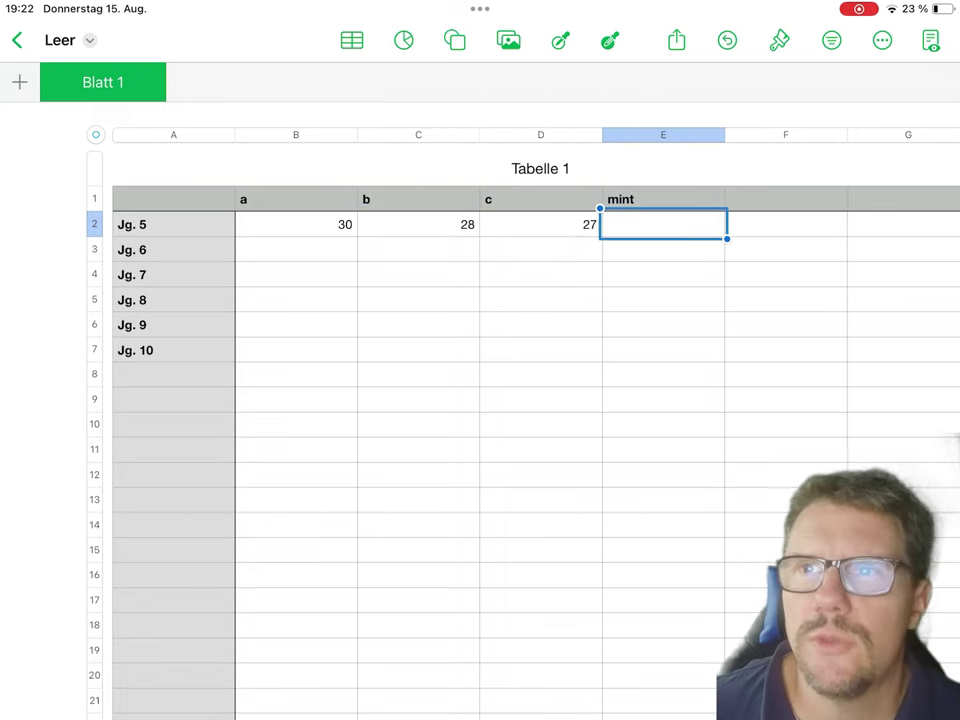
text(30)
key(Return)
Fill in the class sizes for Jg. 6 through Jg. 10 across a, b, c and mint
click(296, 249)
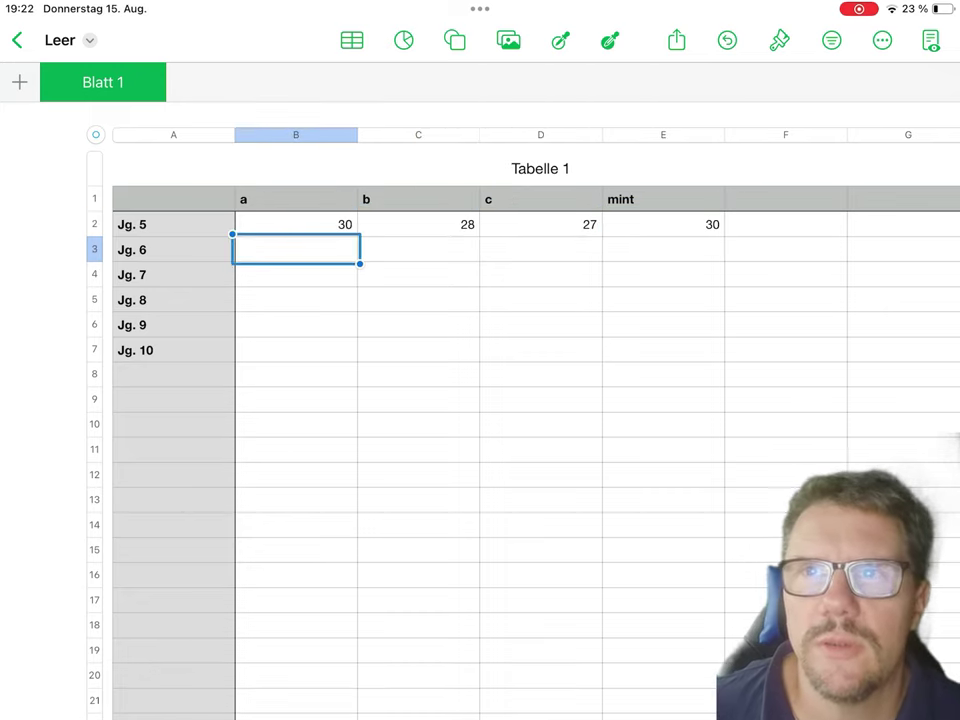
text(30	29	29)
key(Tab)
text(29)
key(Return)
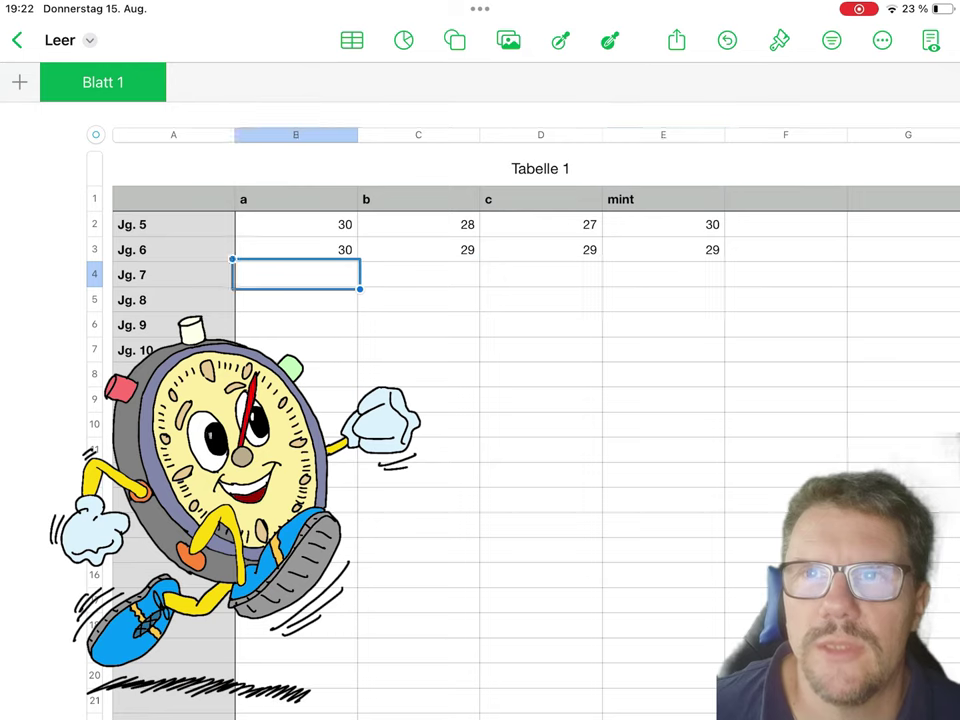
text(28	28	29)
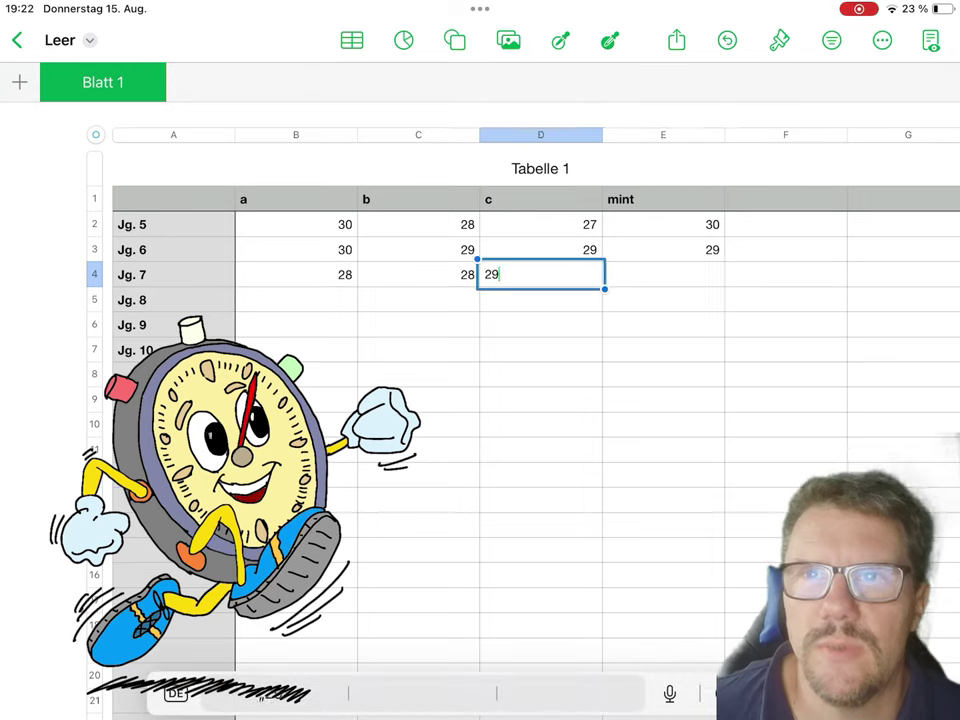
text(	29 29	28	25	30 28	27	27	)
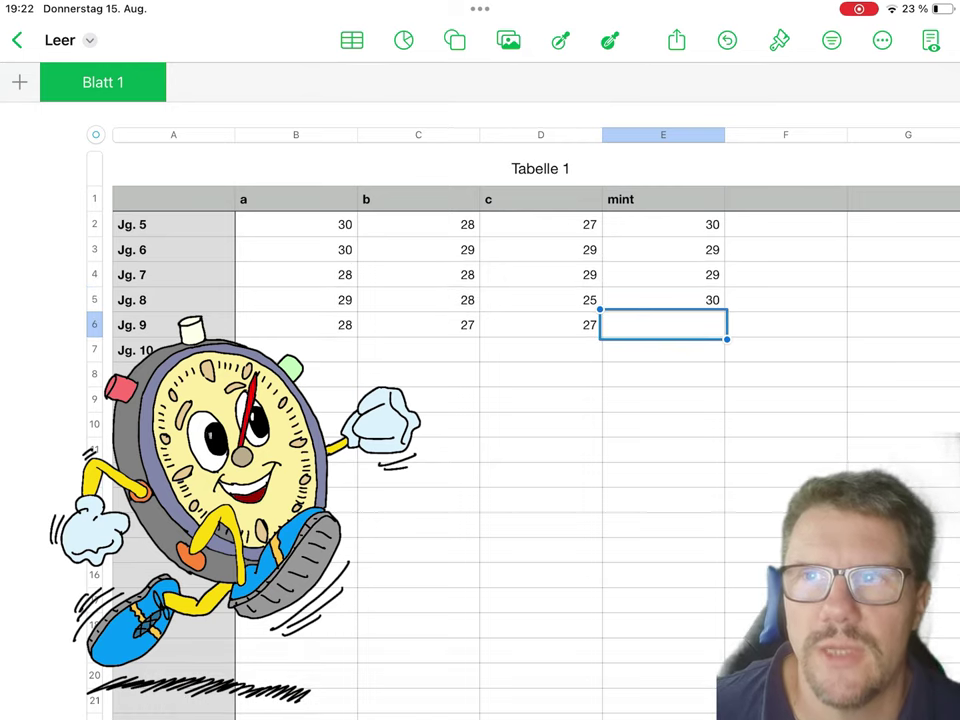
text(28 29	28	28	28)
key(Return)
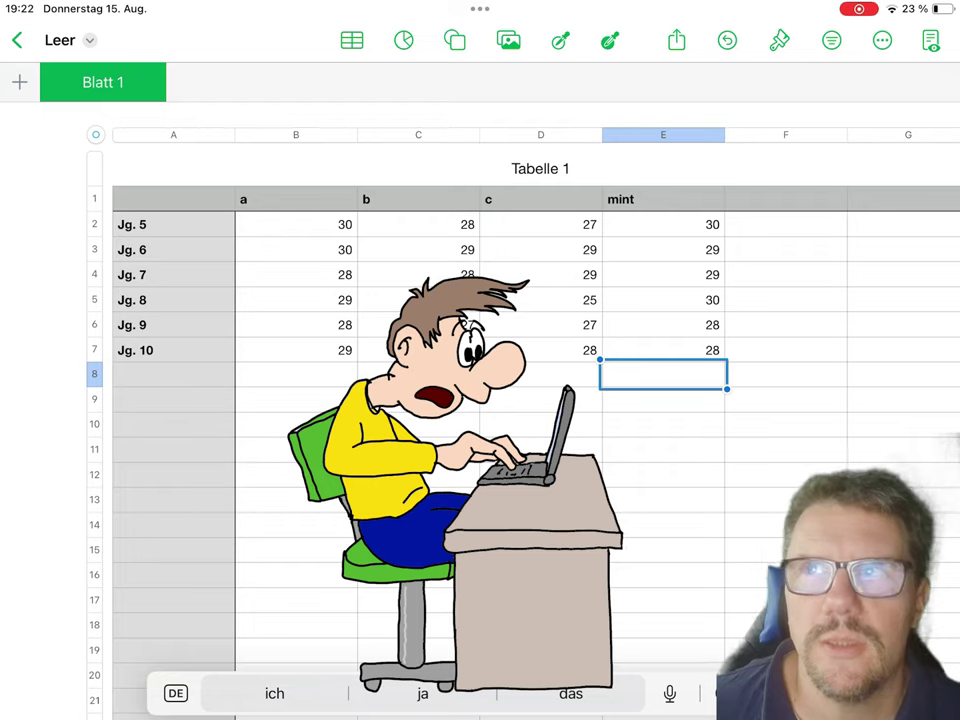
Undo the wrong 28 for Jg. 10 in mint and enter 29 instead
click(727, 42)
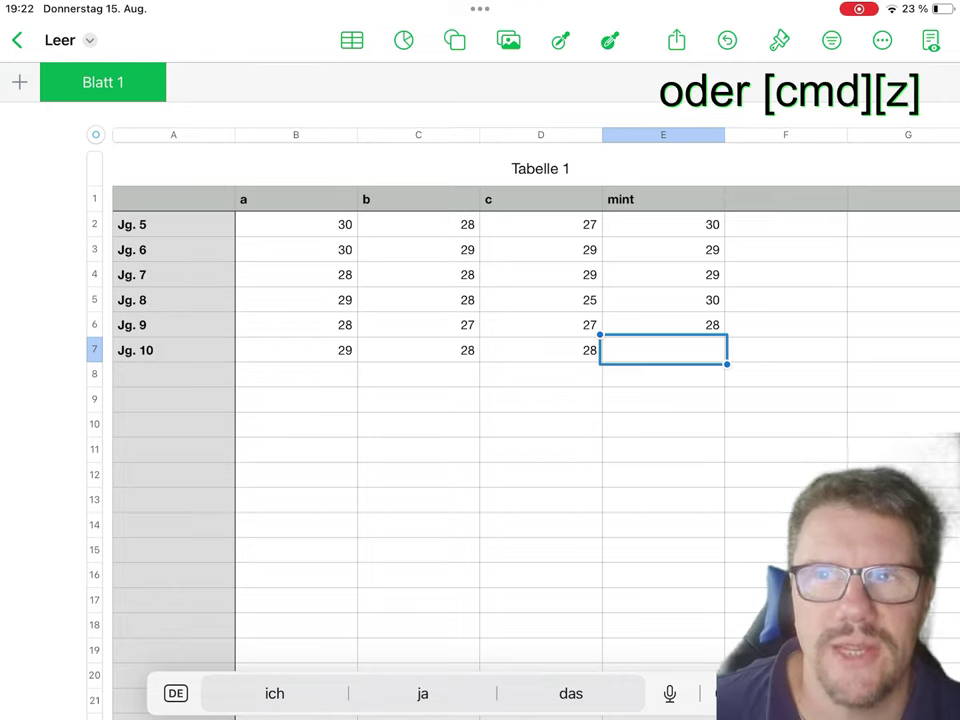
text(29)
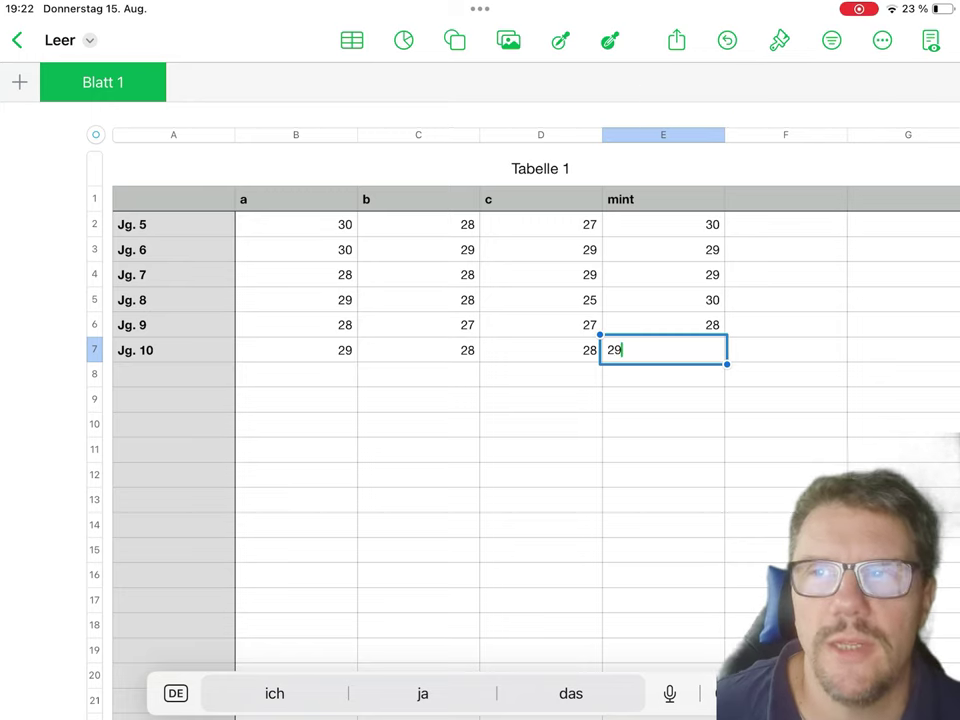
key(Return)
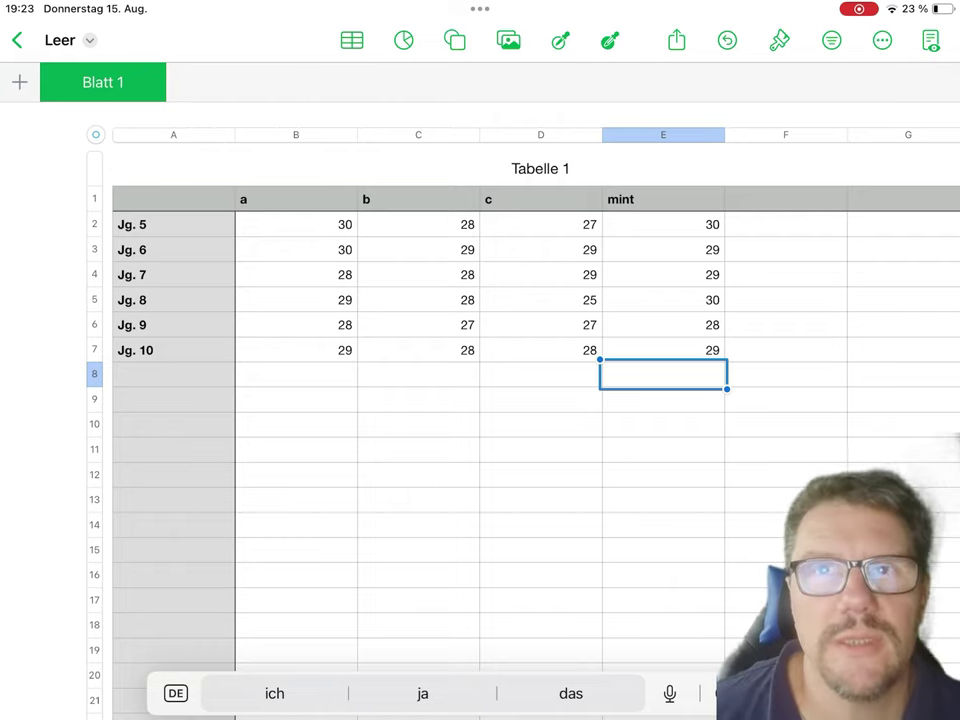
click(88, 40)
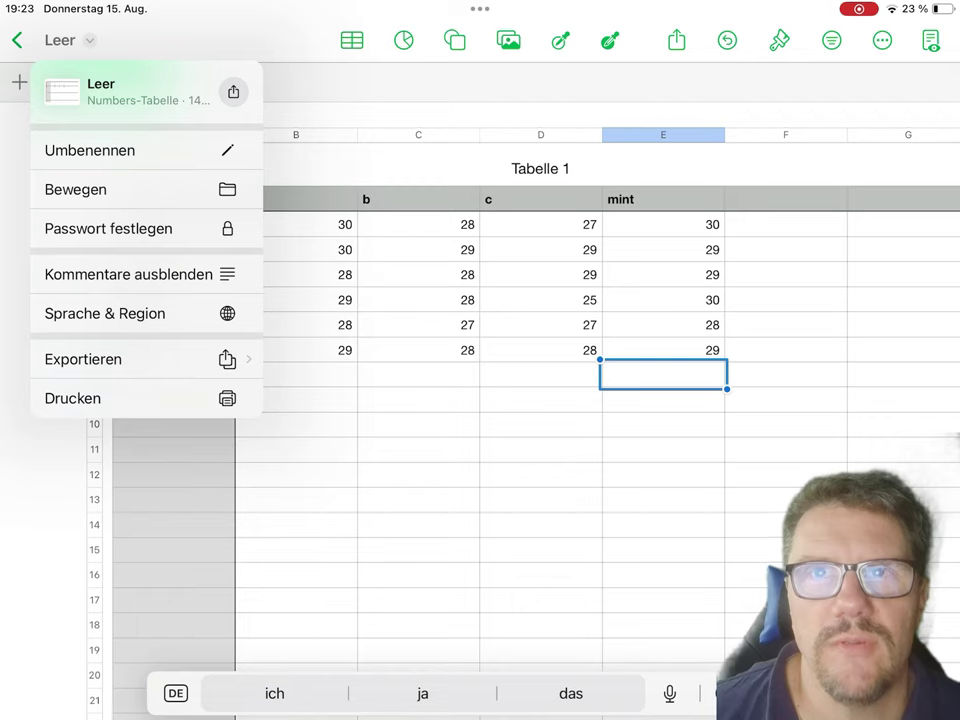
Rename the document to 'Übung 1 Youtube'
click(104, 98)
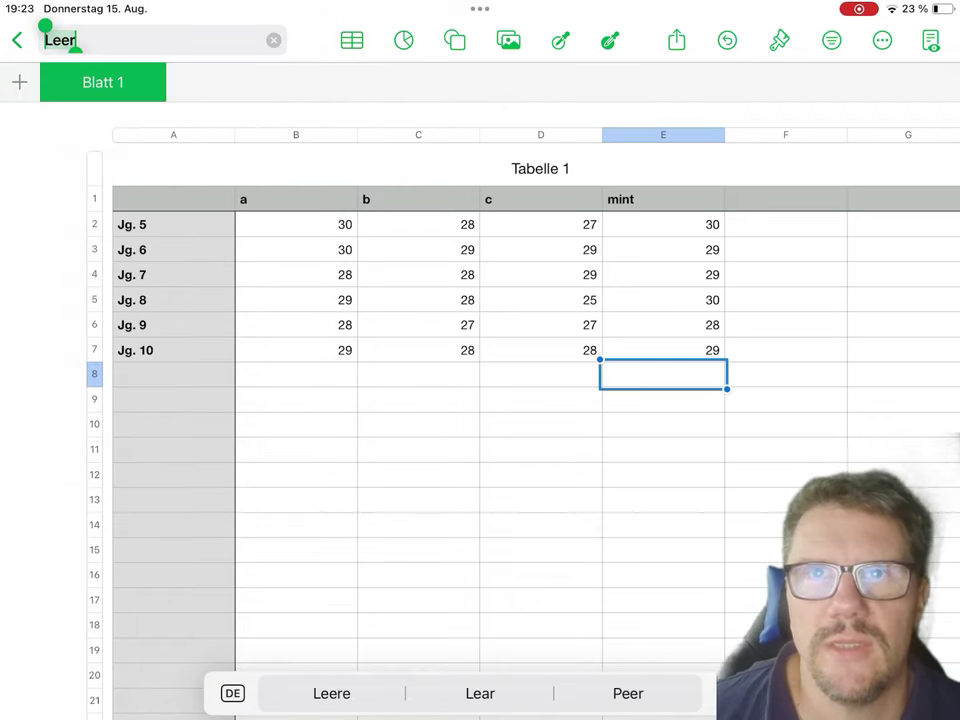
text(Übung 1)
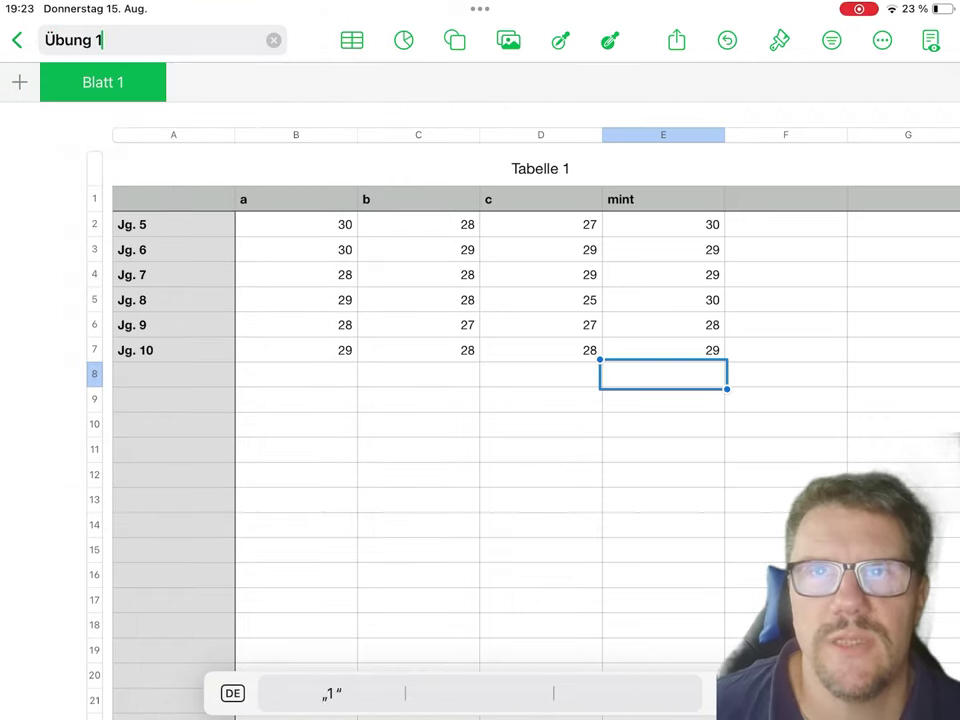
text( Youtube)
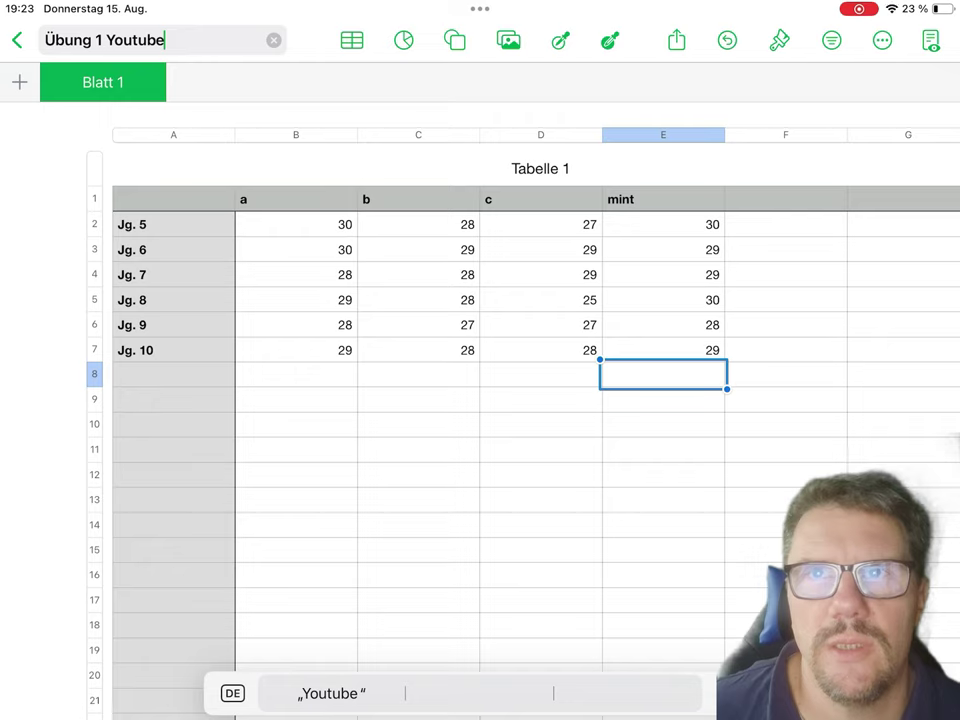
key(Return)
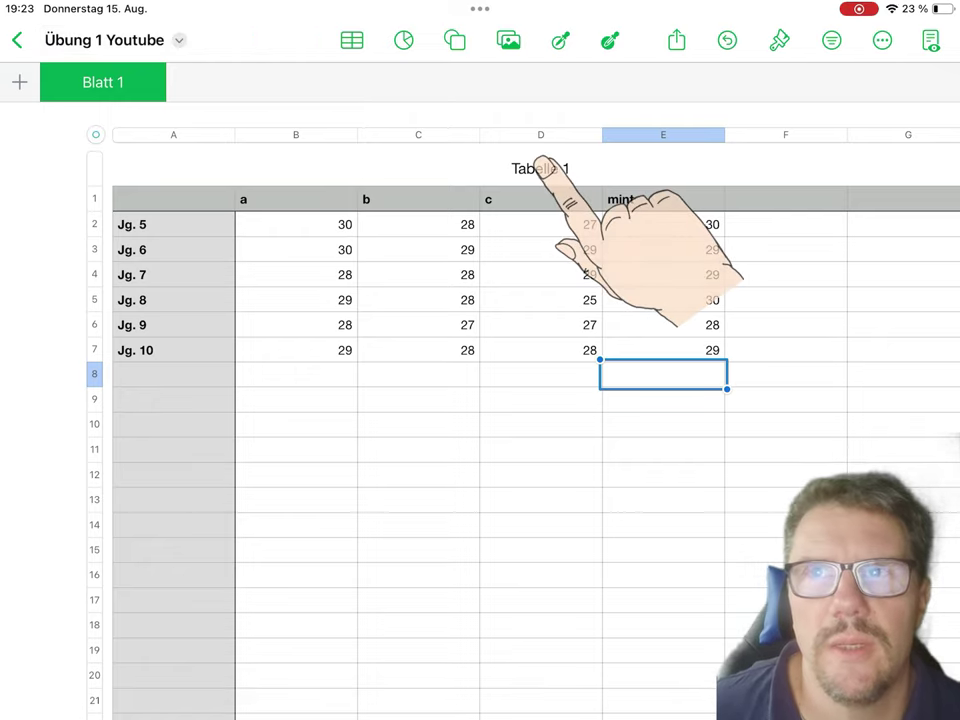
Replace the table title Tabelle 1 with 'Klassengrößen'
click(545, 168)
click(537, 168)
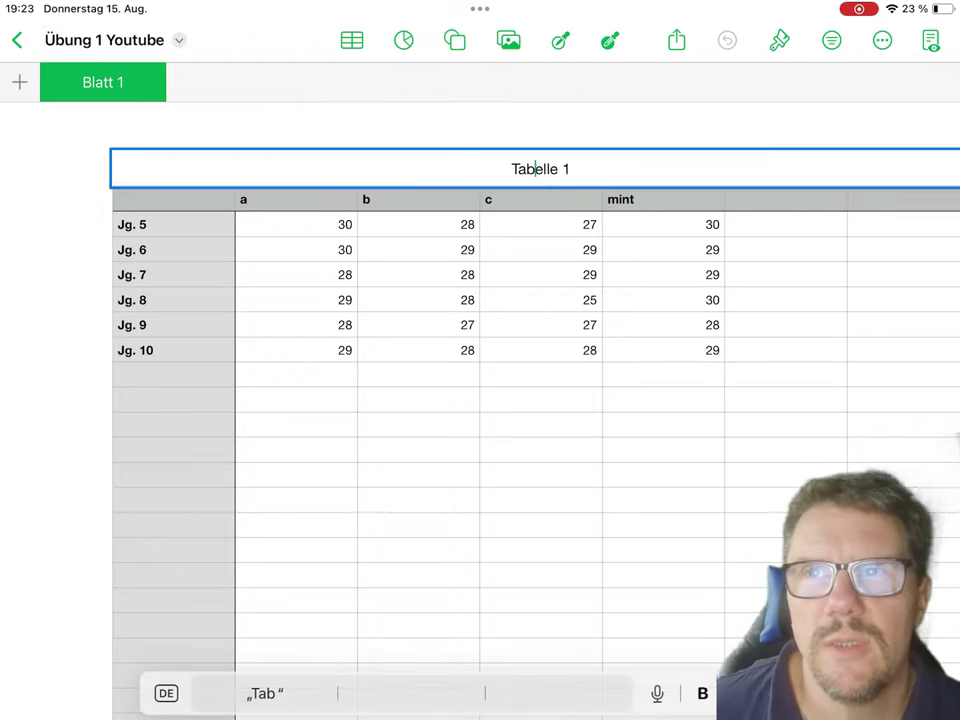
click(570, 168)
key(BackSpace)
key(BackSpace)
key(BackSpace)
key(BackSpace)
key(BackSpace)
key(BackSpace)
text(Klas)
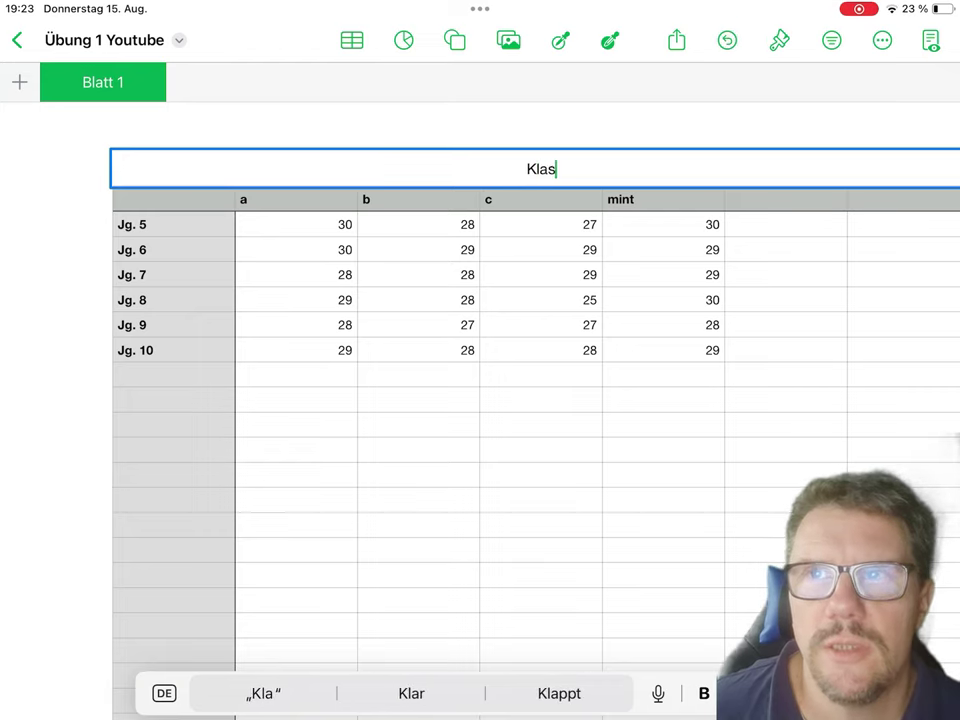
text(sengrößen)
key(Return)
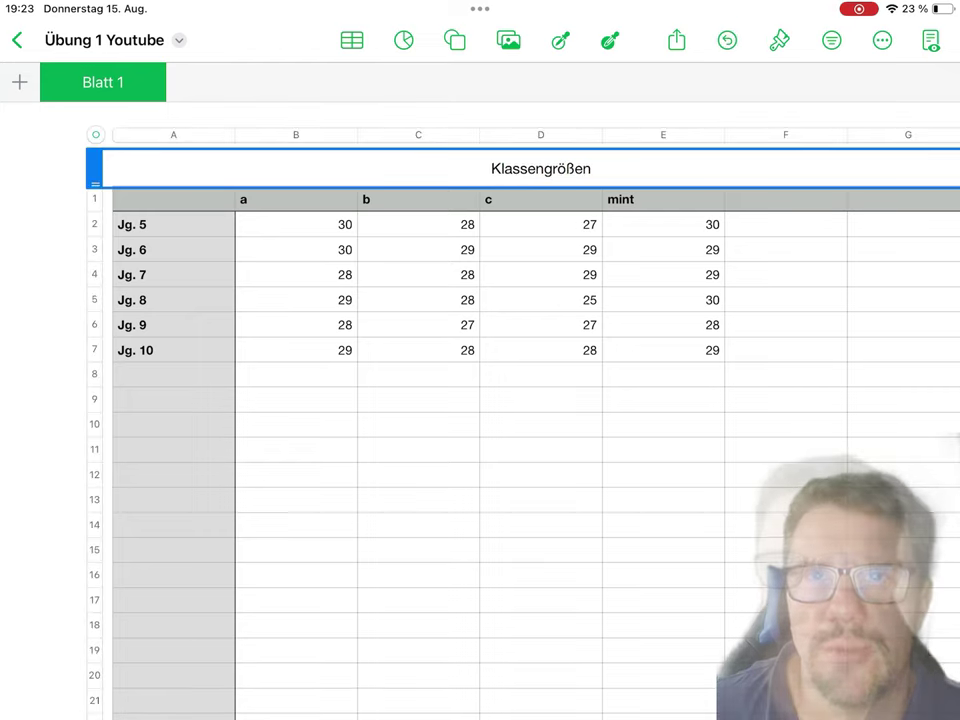
click(785, 550)
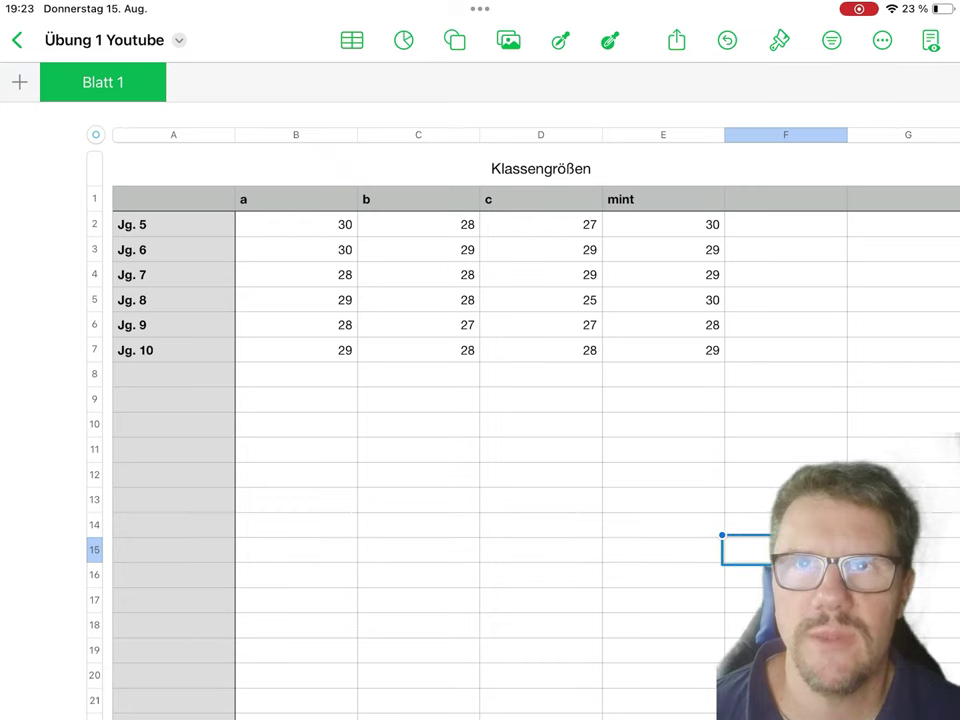
click(17, 40)
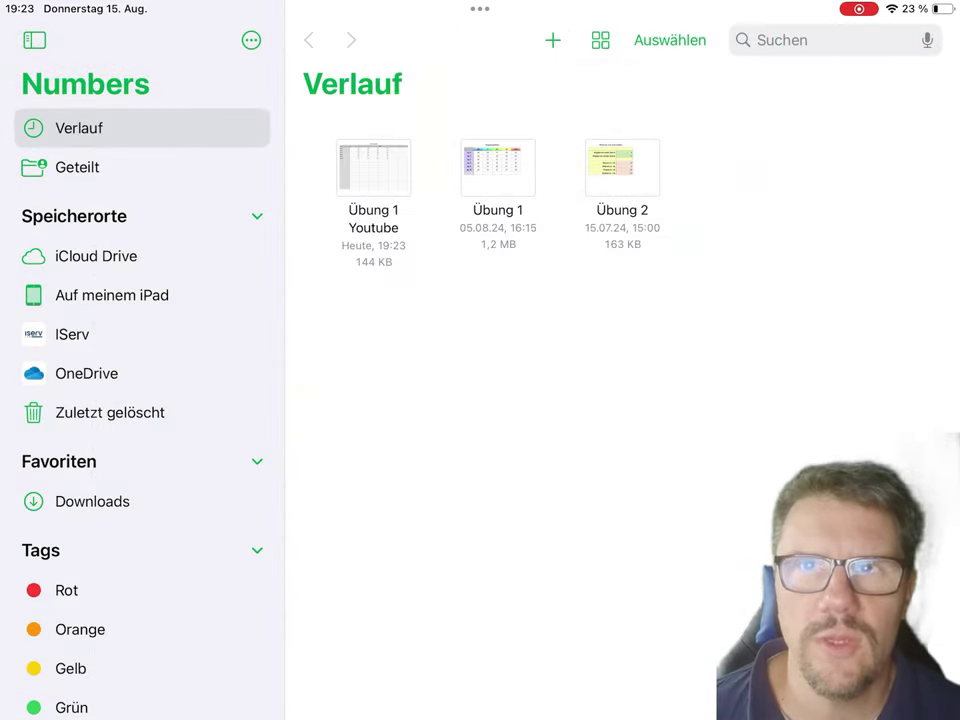
click(375, 180)
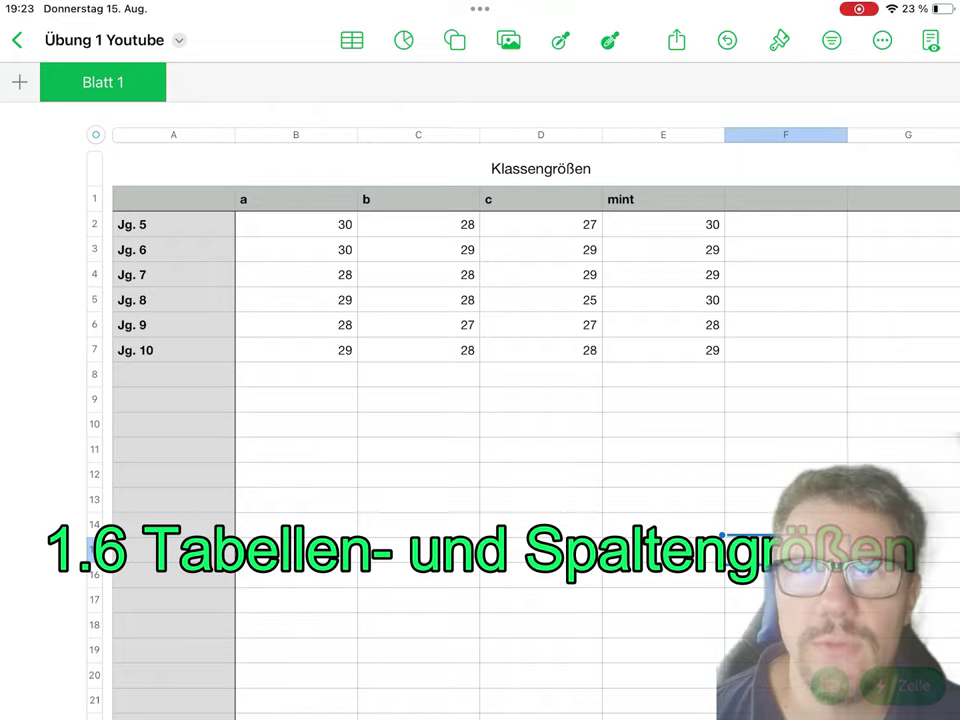
Shrink the Klassengrößen table to rows 1–9 and columns A–F
scroll(390, 420, down, 3)
click(545, 490)
scroll(460, 380, up, 3)
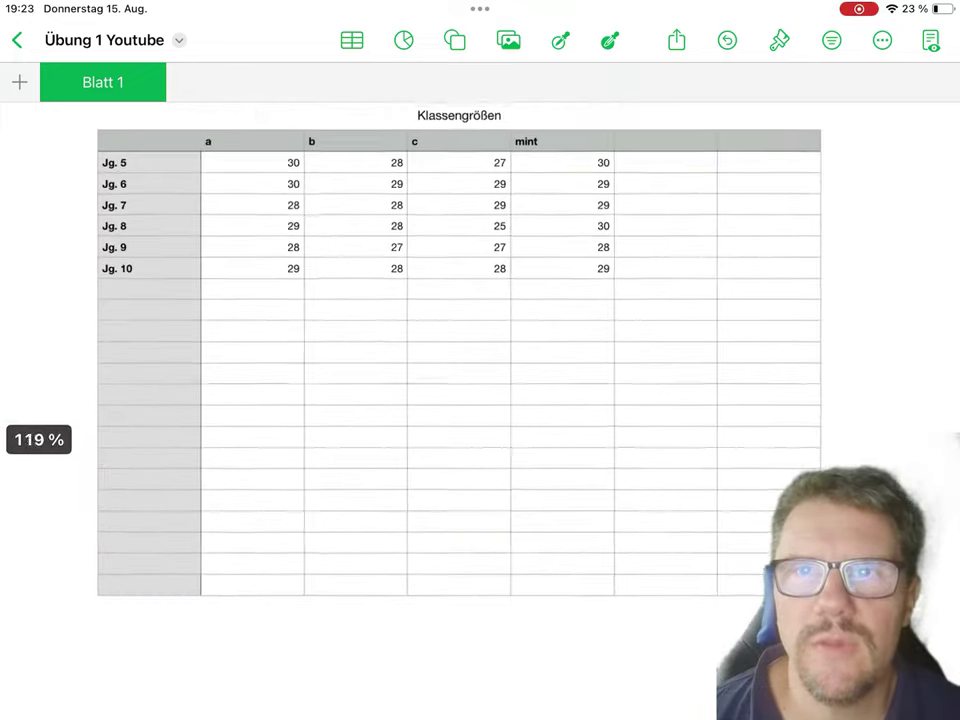
drag(82, 612, 82, 340)
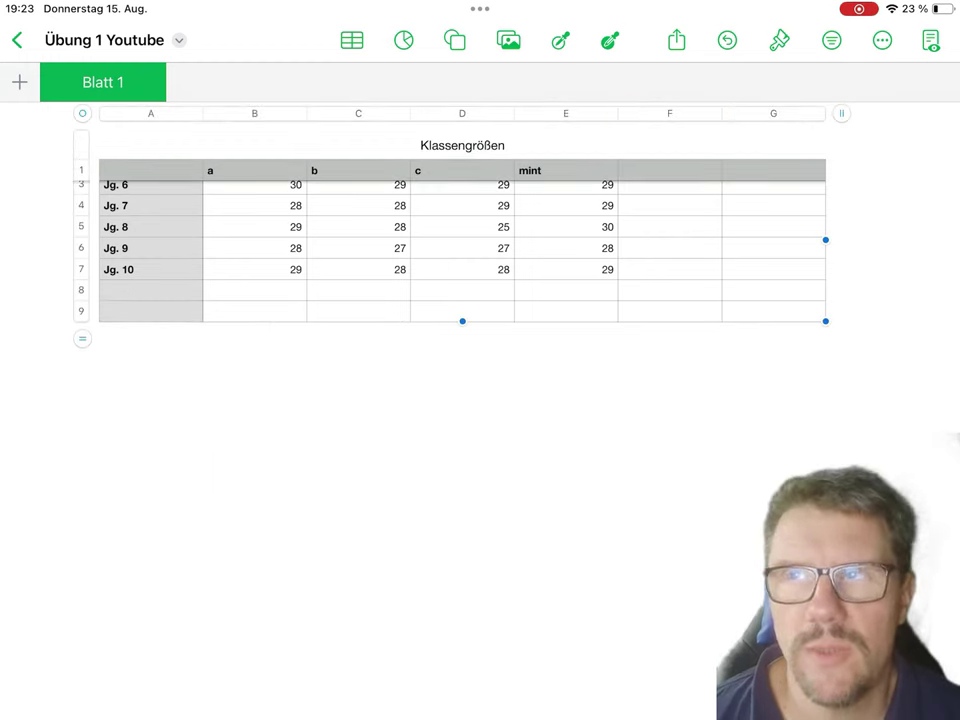
drag(841, 113, 738, 113)
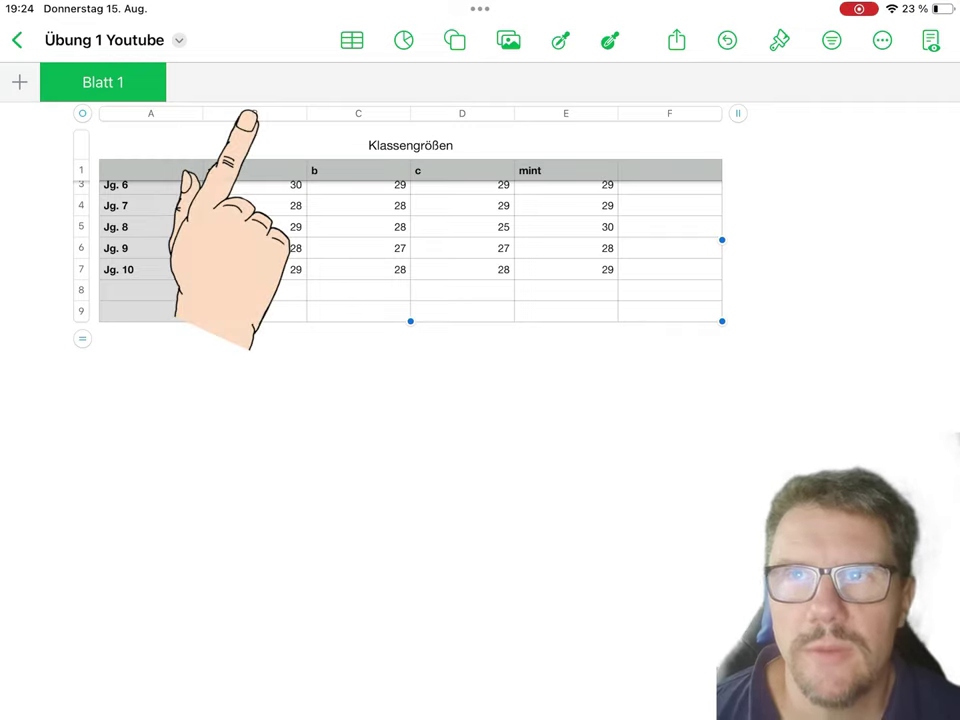
Narrow column a to about 56 pt and column b to about 57 pt
click(246, 116)
click(300, 114)
click(300, 117)
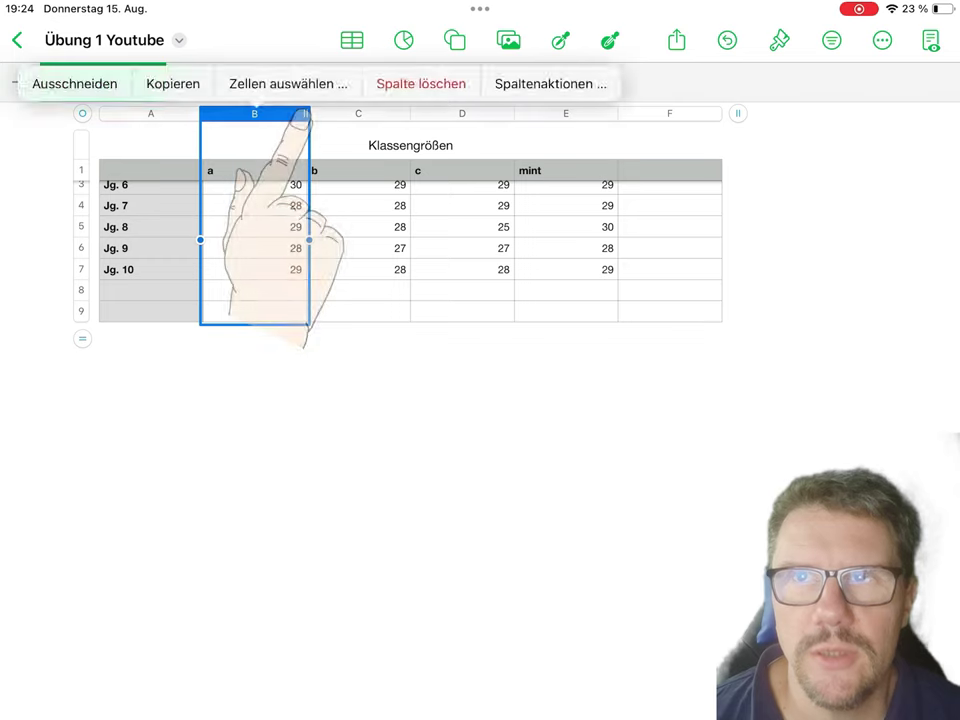
drag(305, 114, 258, 114)
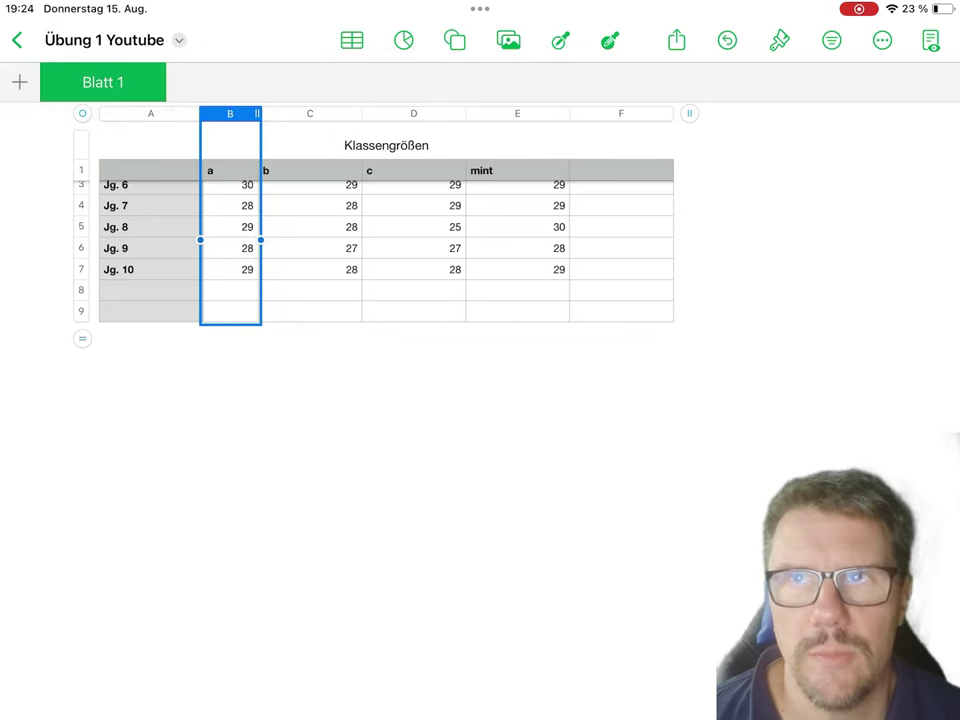
click(300, 116)
click(300, 116)
click(354, 121)
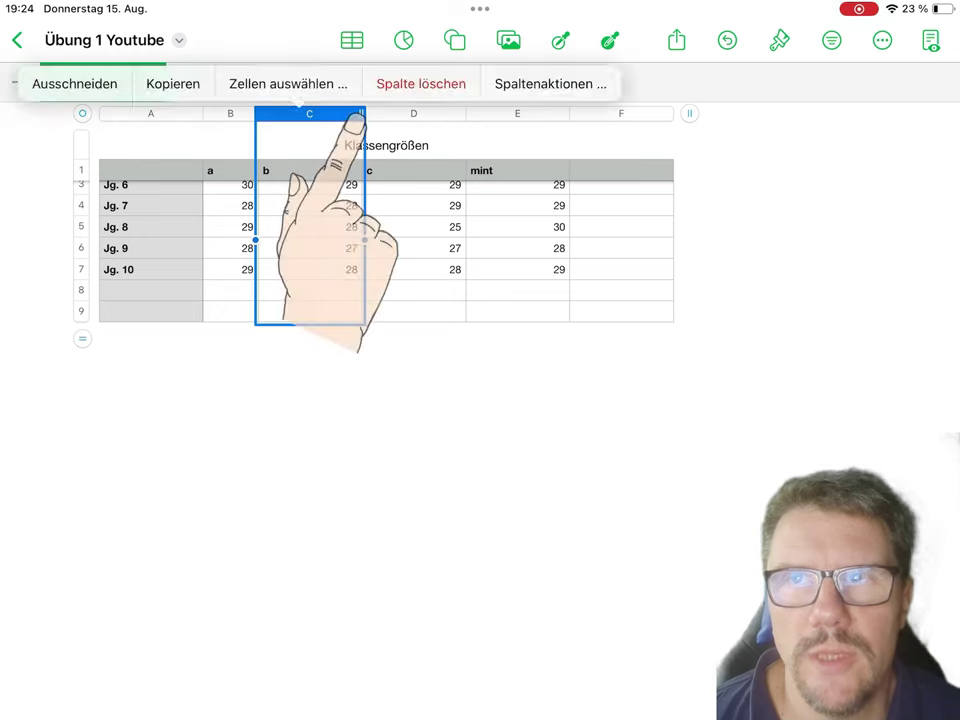
click(355, 120)
drag(360, 114, 318, 114)
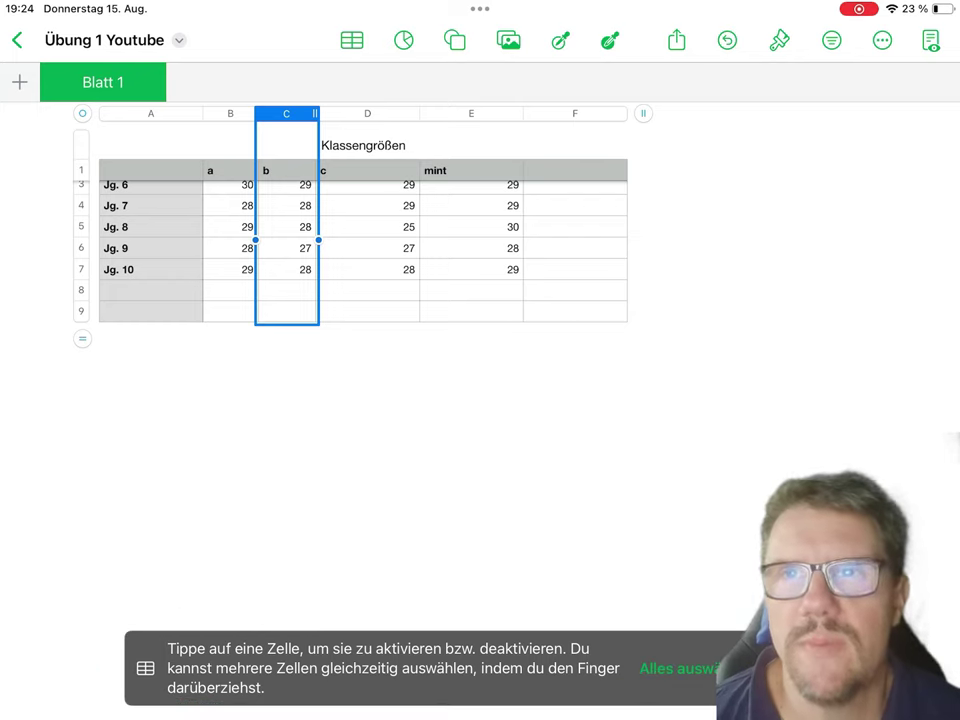
click(367, 311)
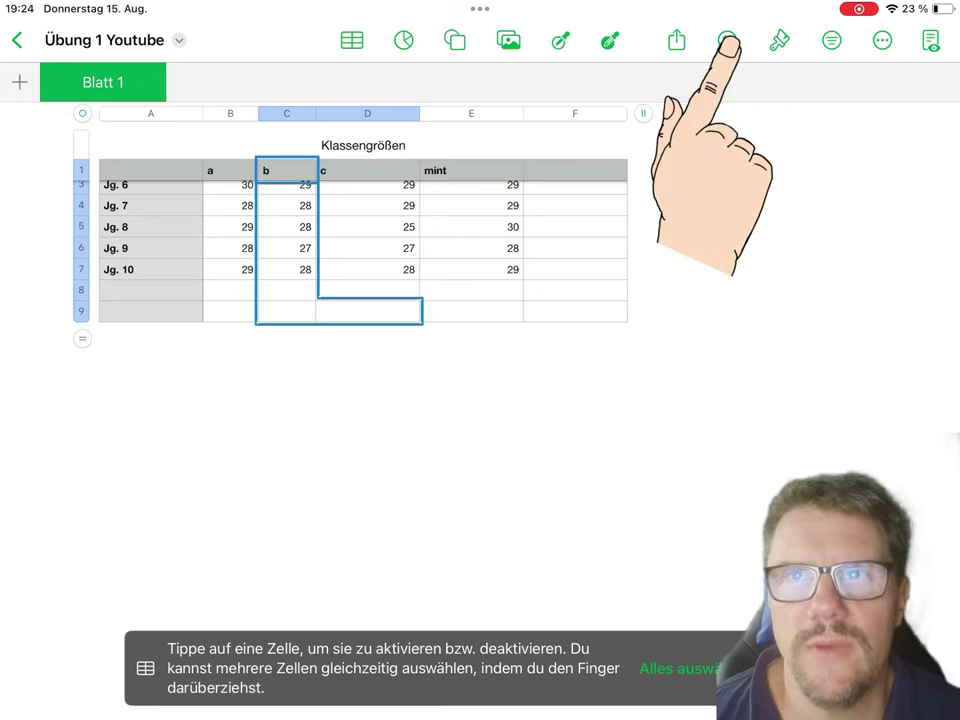
Undo the accidental selection change and give columns a to mint one equal width
click(727, 40)
click(727, 40)
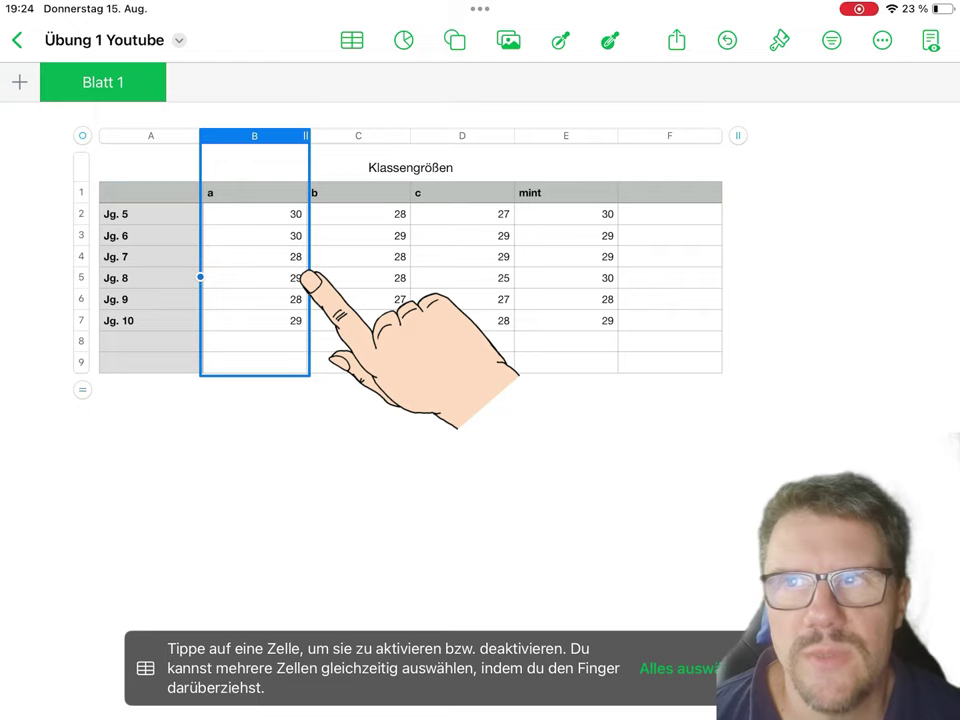
drag(308, 277, 620, 277)
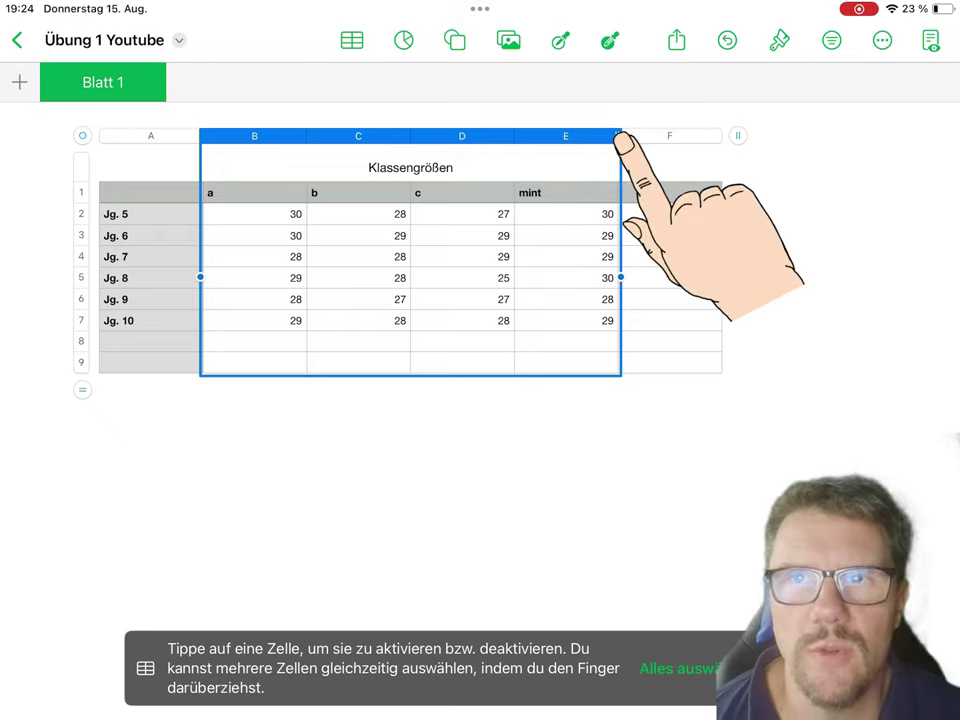
drag(617, 135, 456, 135)
Narrow column A to fit the Jg. row labels more tightly
click(151, 135)
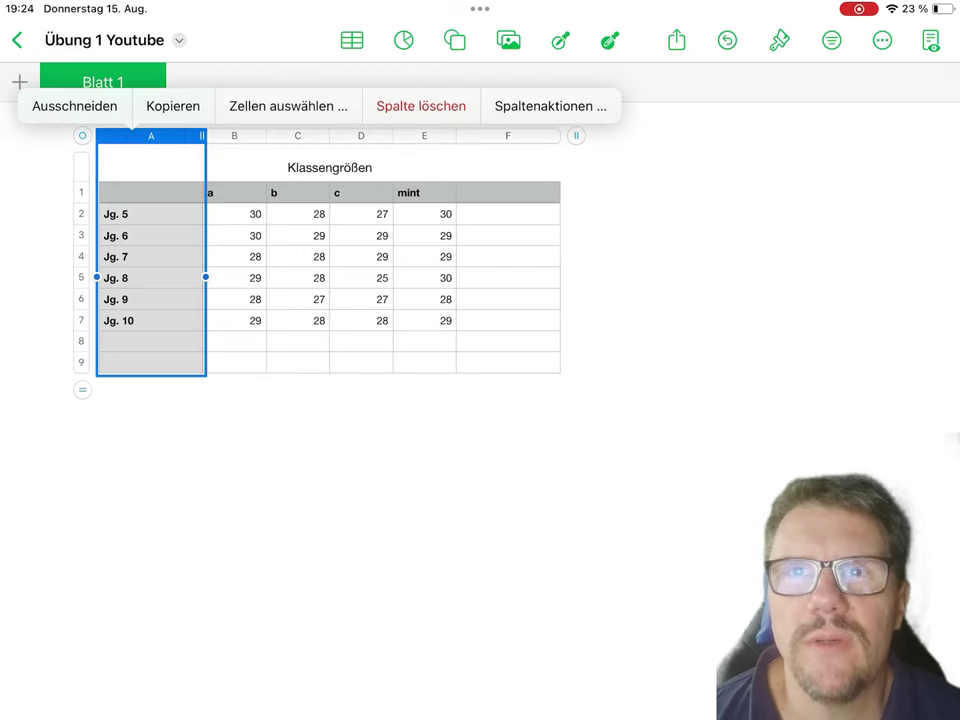
scroll(380, 330, up, 5)
drag(240, 144, 167, 144)
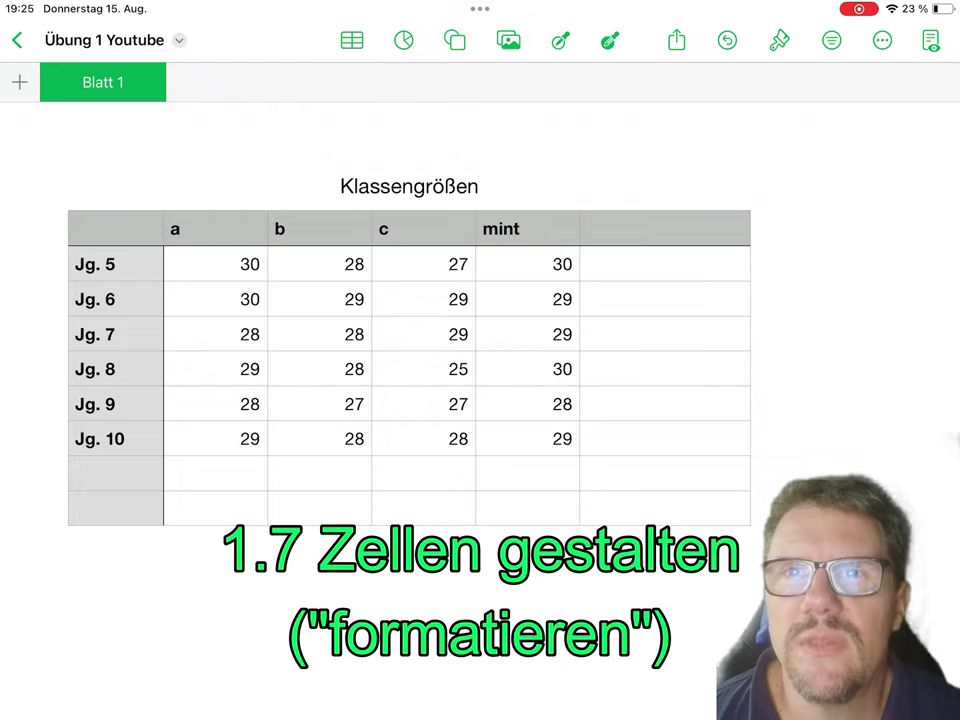
Centre header cells a and b one by one, then undo both centrings
click(215, 229)
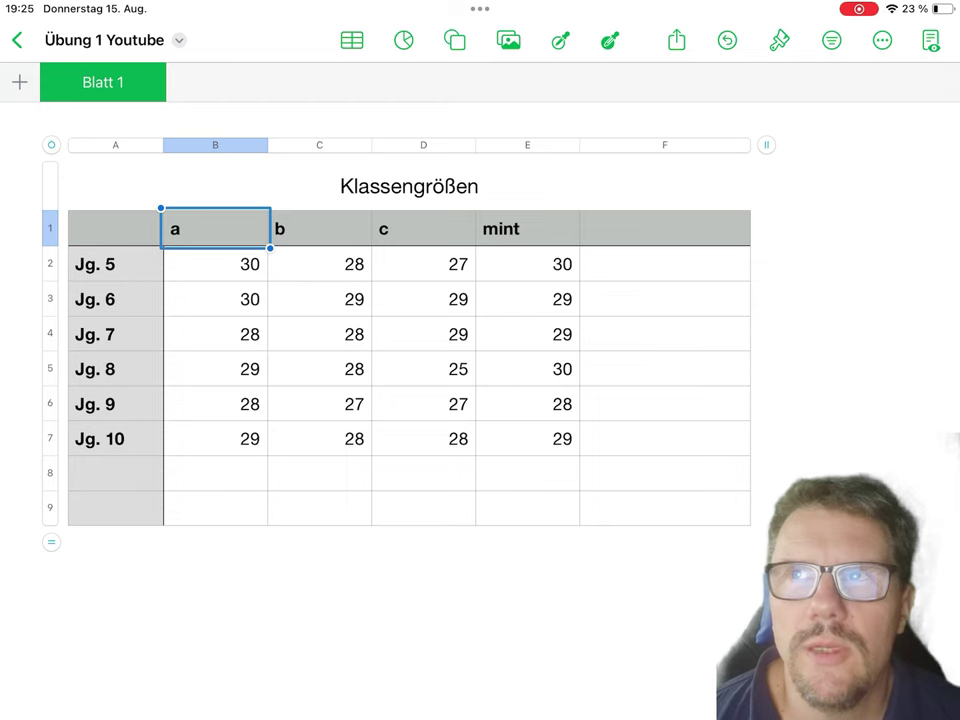
click(779, 40)
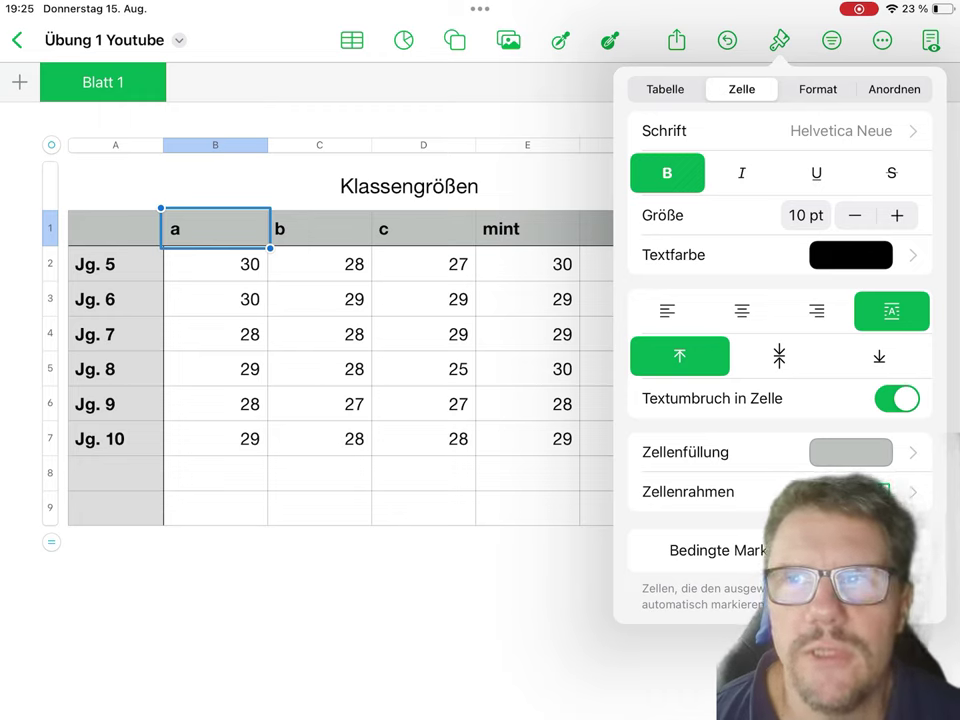
click(738, 308)
click(319, 228)
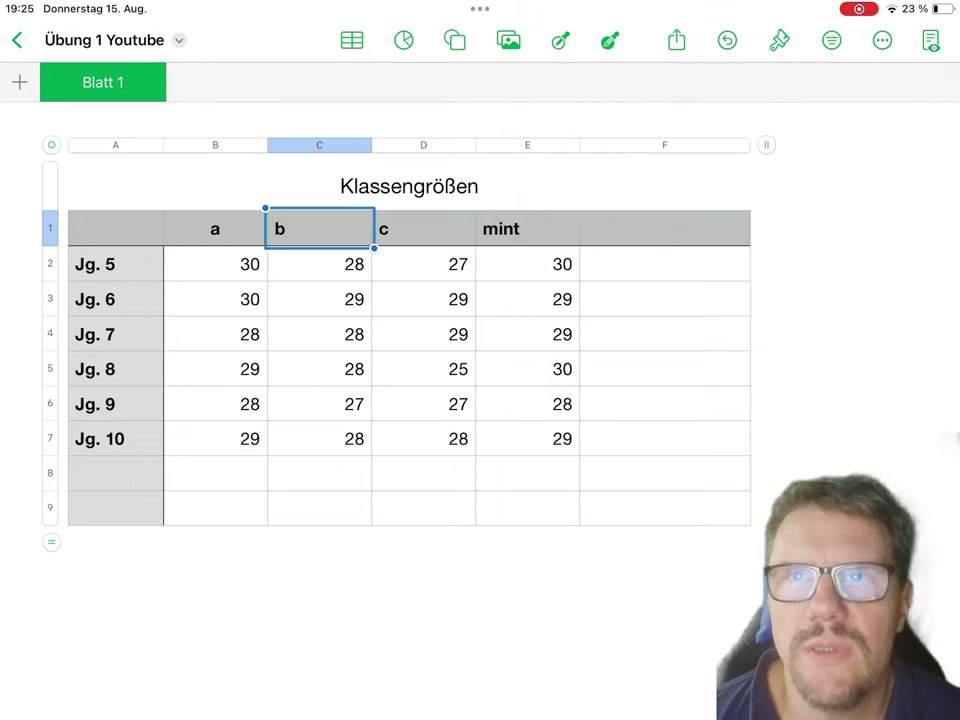
click(779, 40)
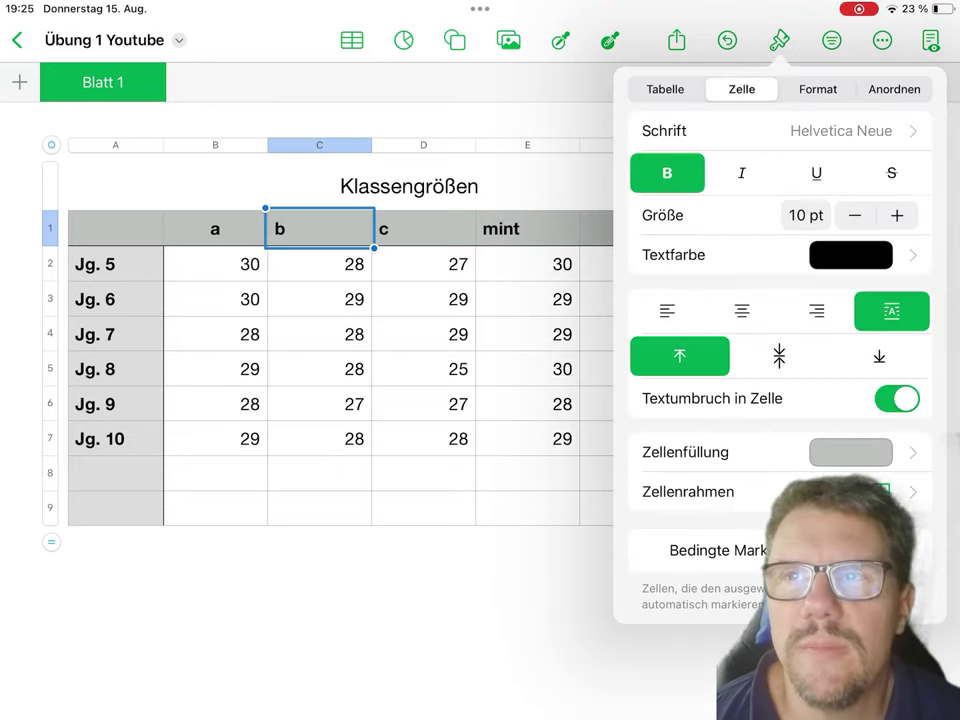
click(741, 310)
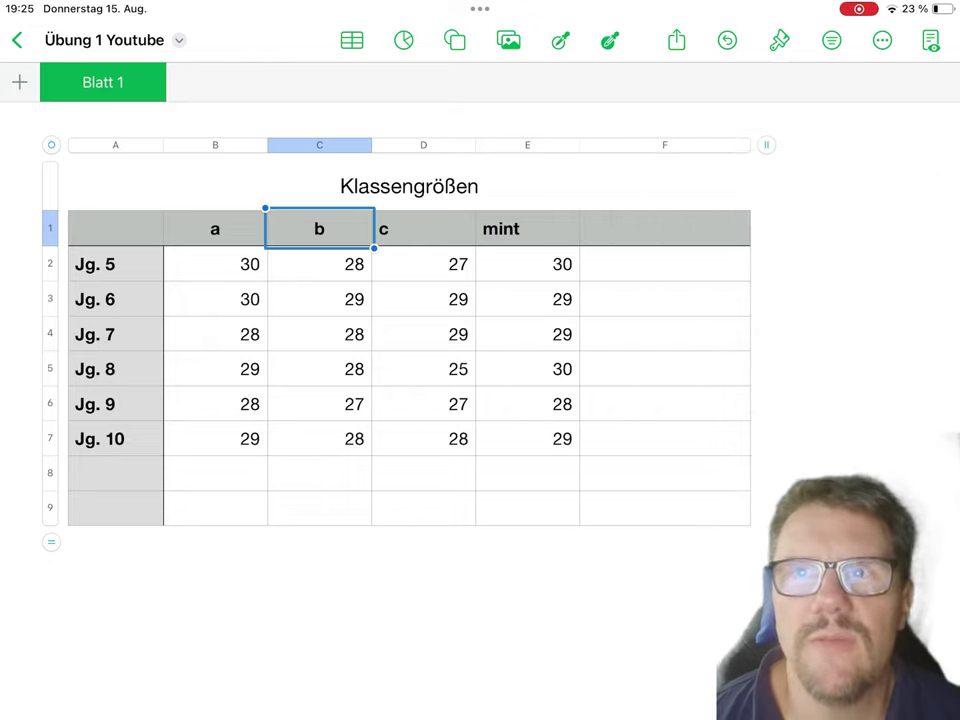
click(727, 40)
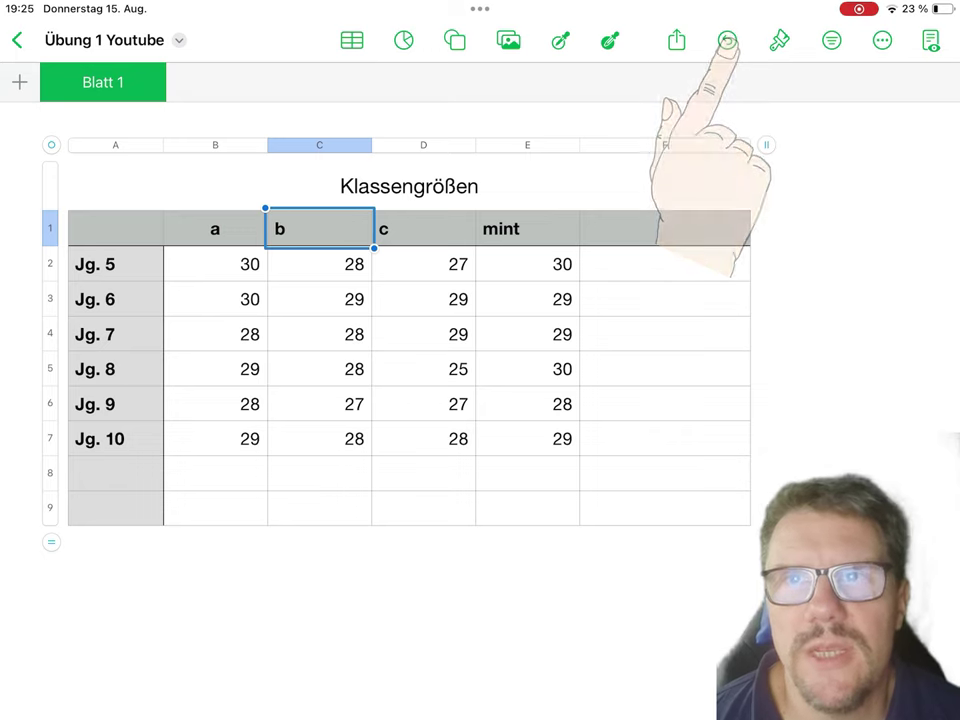
click(727, 40)
Centre-align all contents of the table range A1:E7 at once
click(115, 228)
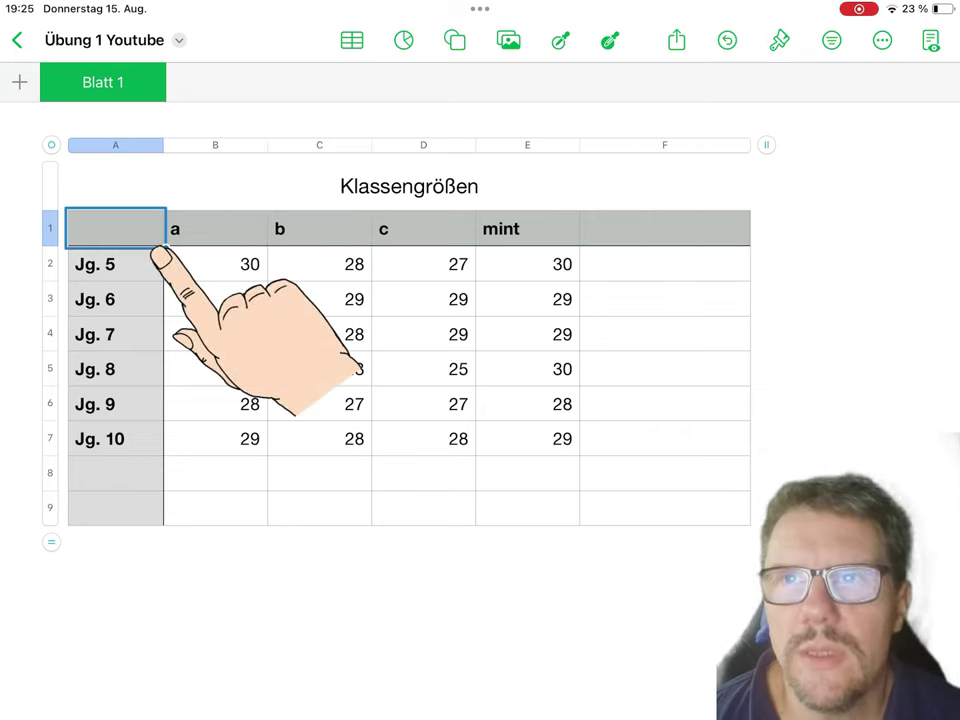
drag(165, 245, 582, 458)
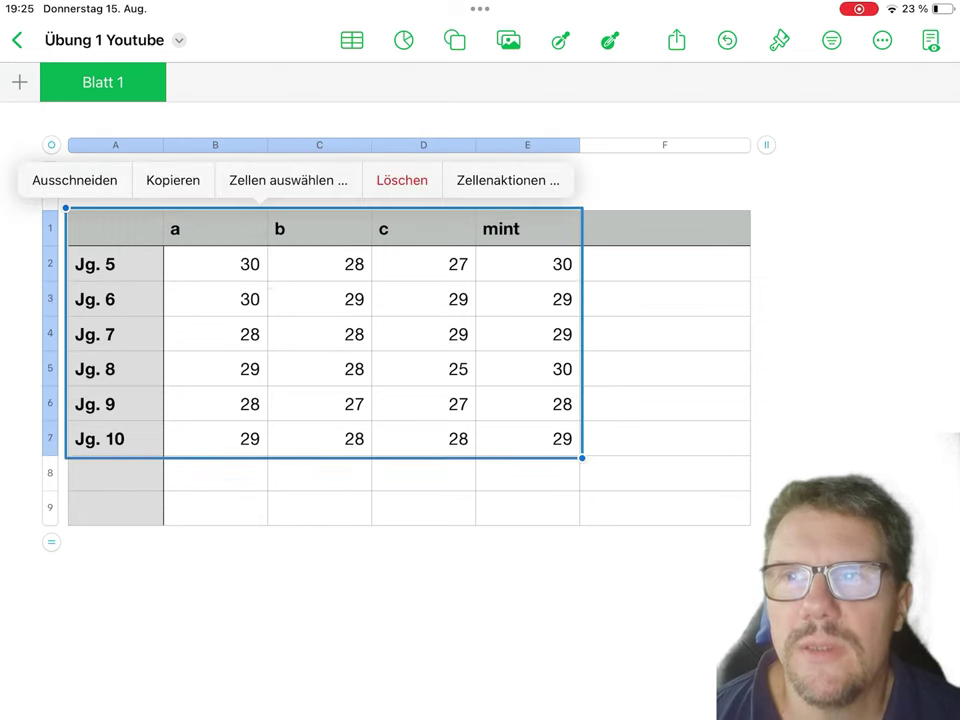
click(779, 40)
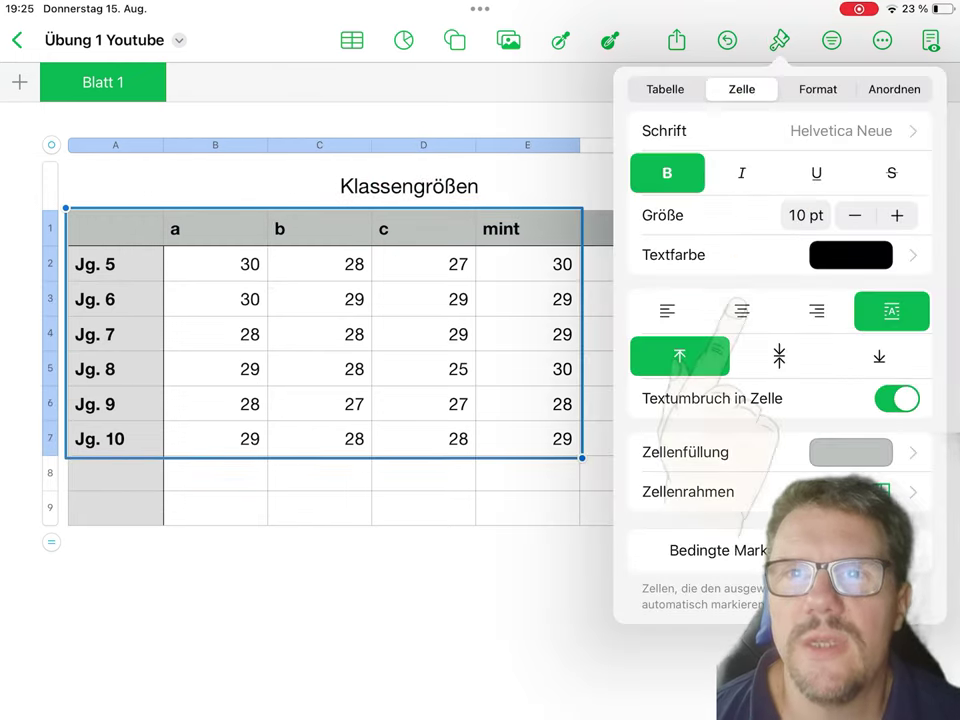
click(741, 311)
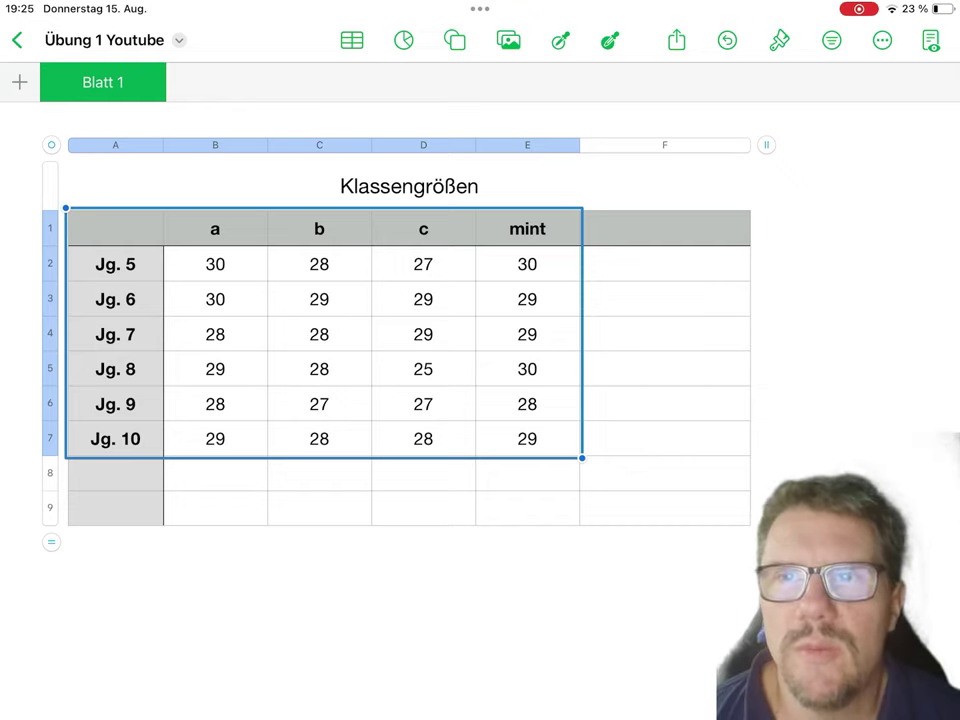
click(215, 228)
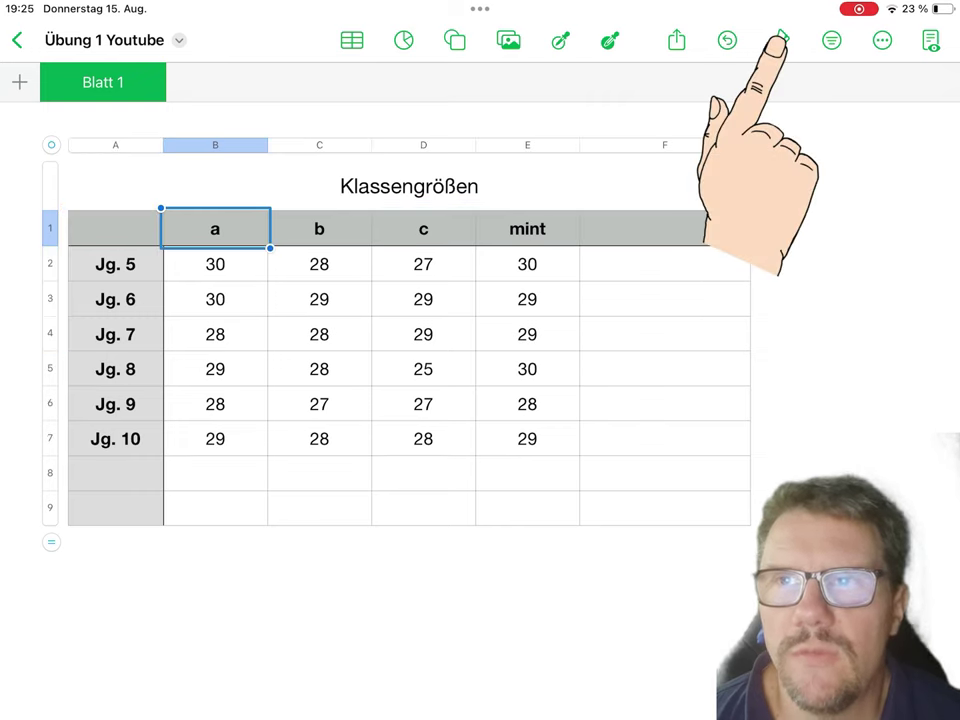
Give header cell a a blue gradient fill
click(779, 40)
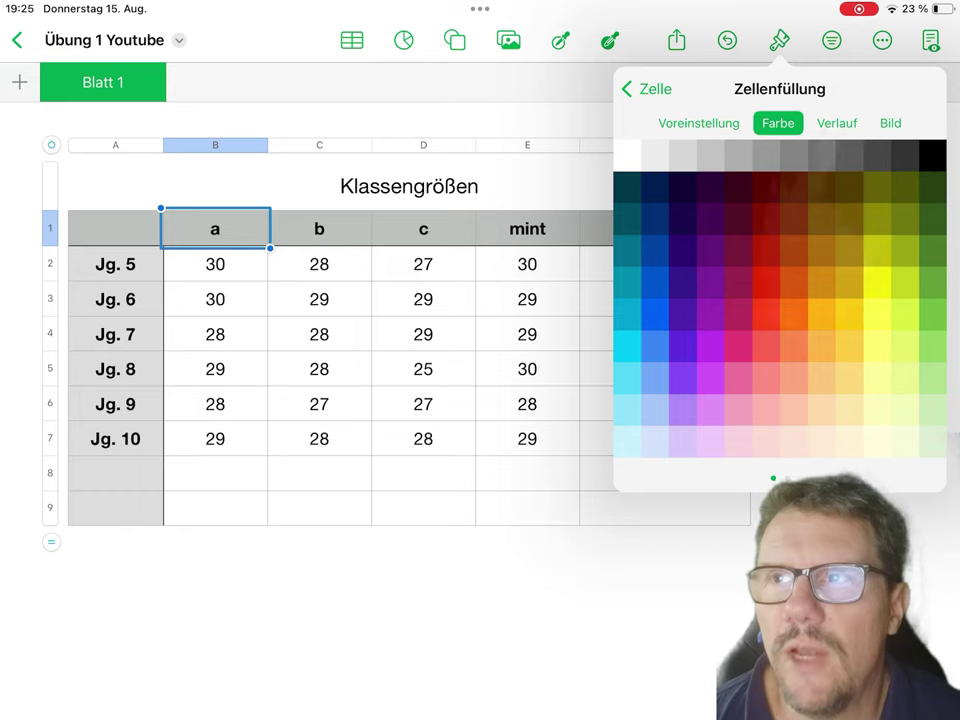
click(837, 123)
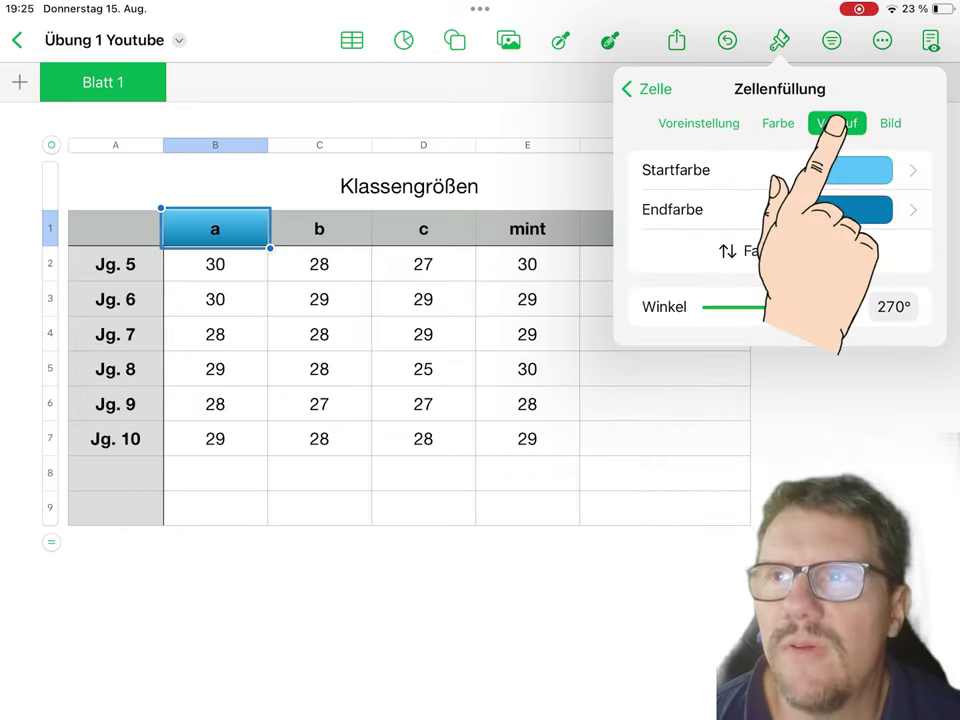
click(851, 170)
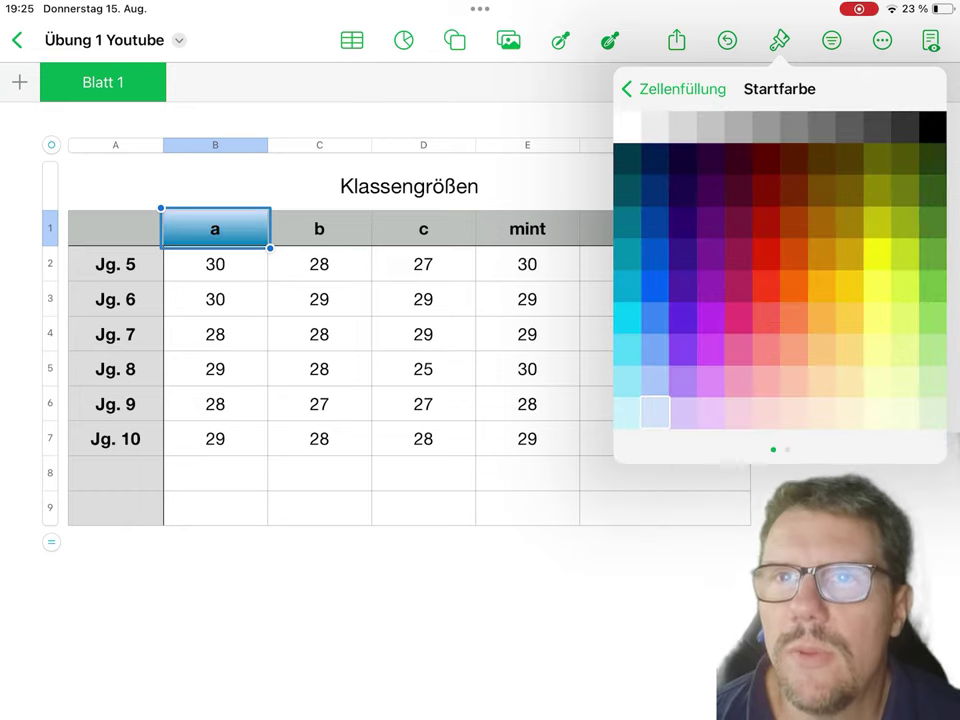
click(319, 229)
Give header b a gradient fill from pale green to light green
click(319, 229)
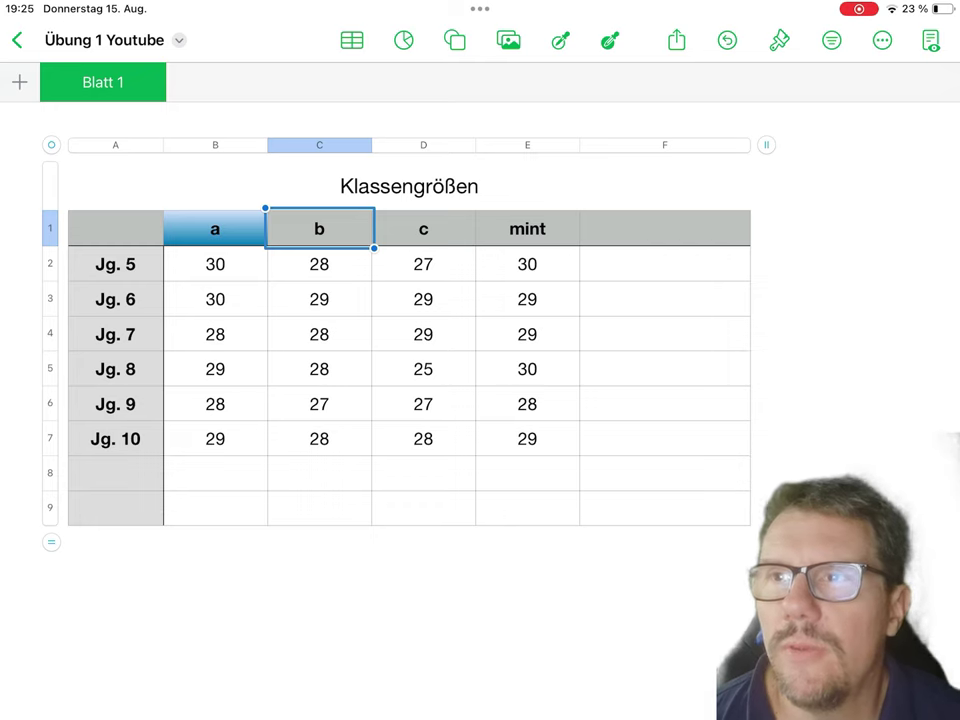
click(779, 40)
click(700, 452)
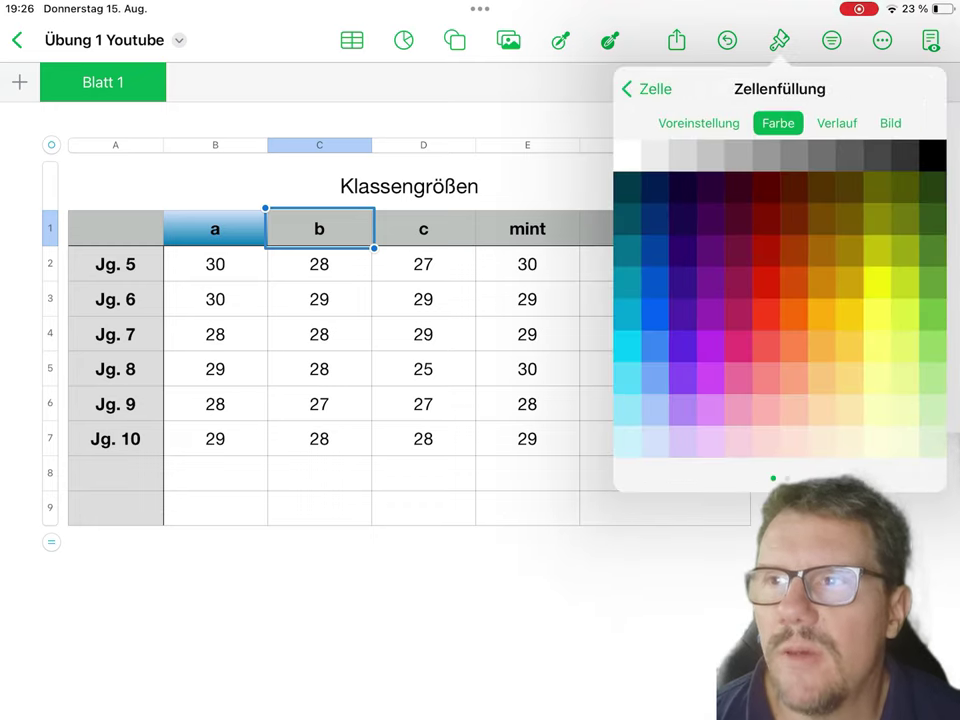
click(837, 123)
click(846, 170)
click(931, 440)
click(643, 88)
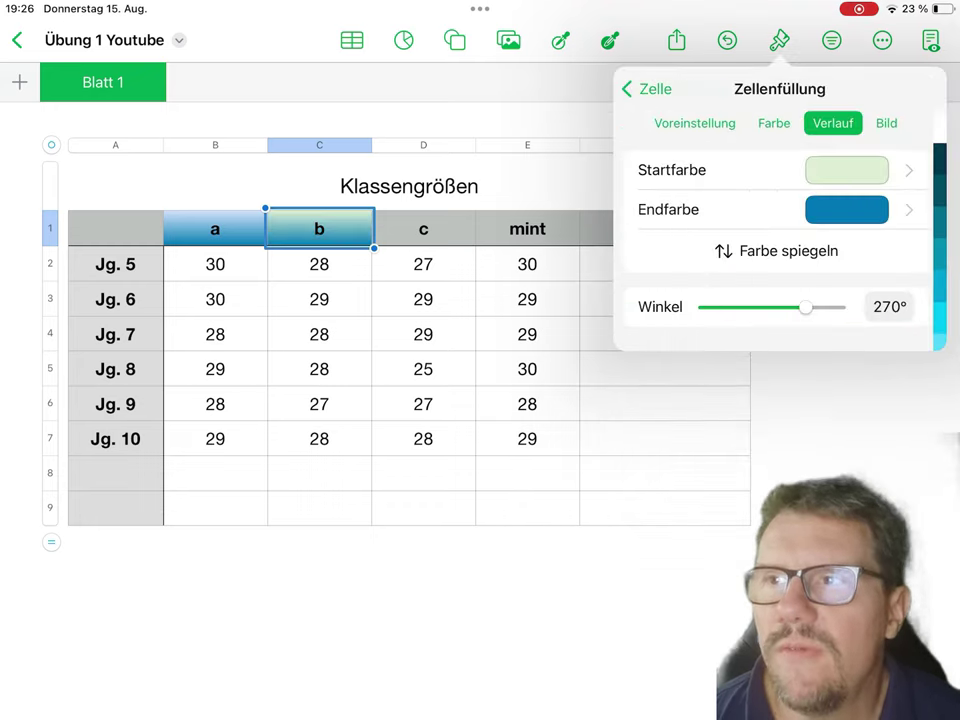
click(846, 209)
click(931, 317)
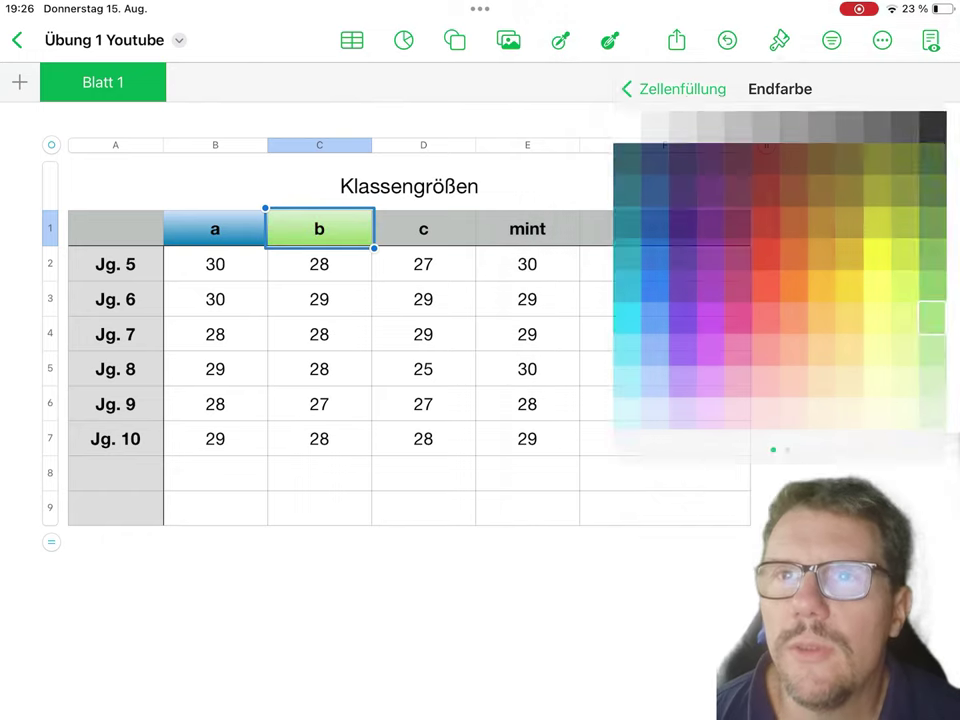
click(423, 228)
Give header c a gradient fill from pale yellow to yellow
click(423, 228)
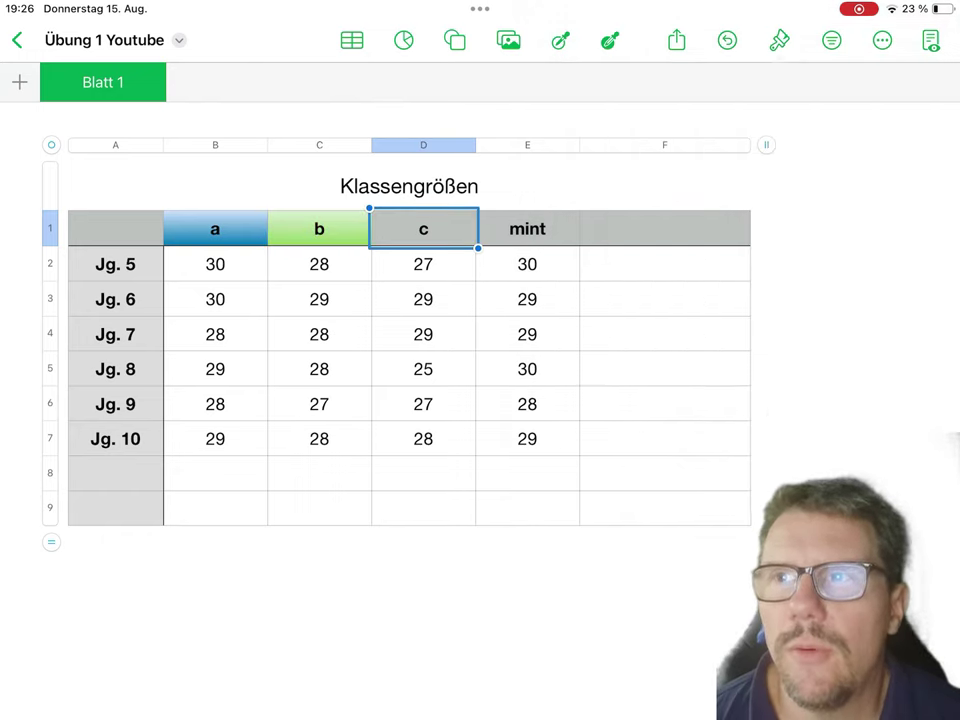
click(779, 40)
click(707, 510)
click(778, 122)
click(846, 169)
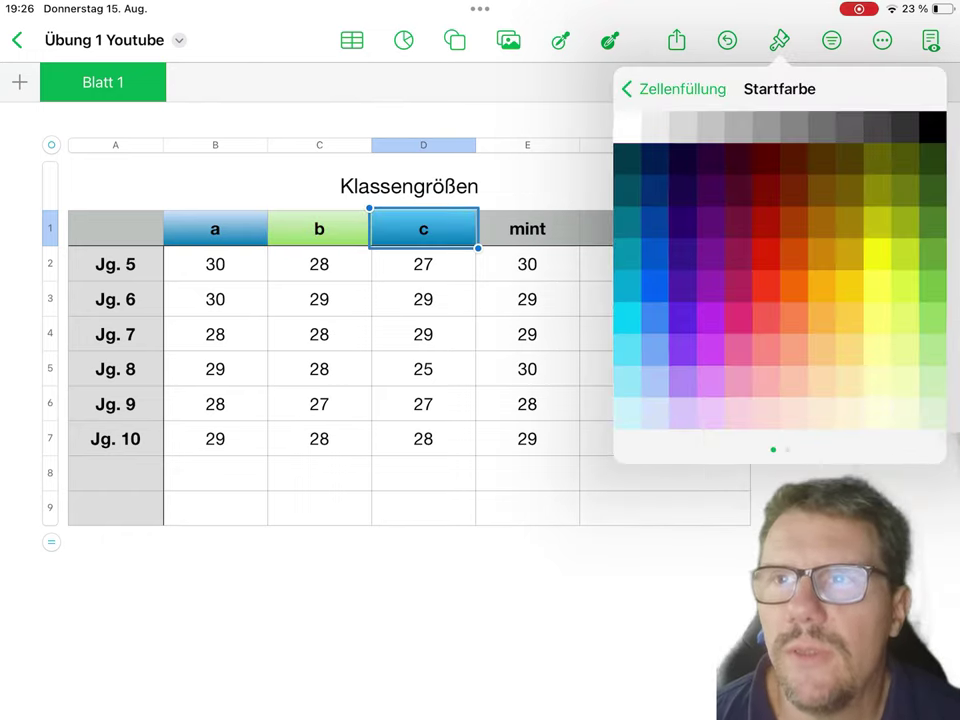
click(877, 412)
click(672, 89)
click(846, 209)
click(877, 300)
Give header mint a gradient fill from pale pink to red
click(527, 228)
click(779, 40)
click(707, 452)
click(836, 123)
click(850, 170)
click(761, 422)
click(643, 89)
click(850, 209)
click(739, 250)
click(527, 228)
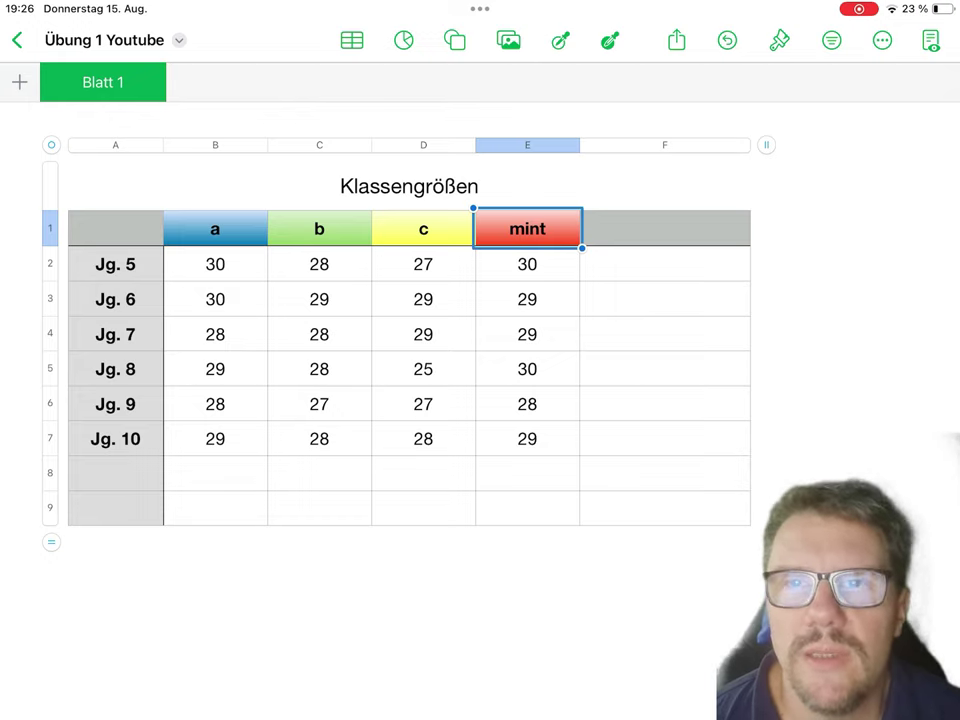
Fill cells A1:A9 with a pale lilac colour, then deselect the table
drag(115, 228, 115, 507)
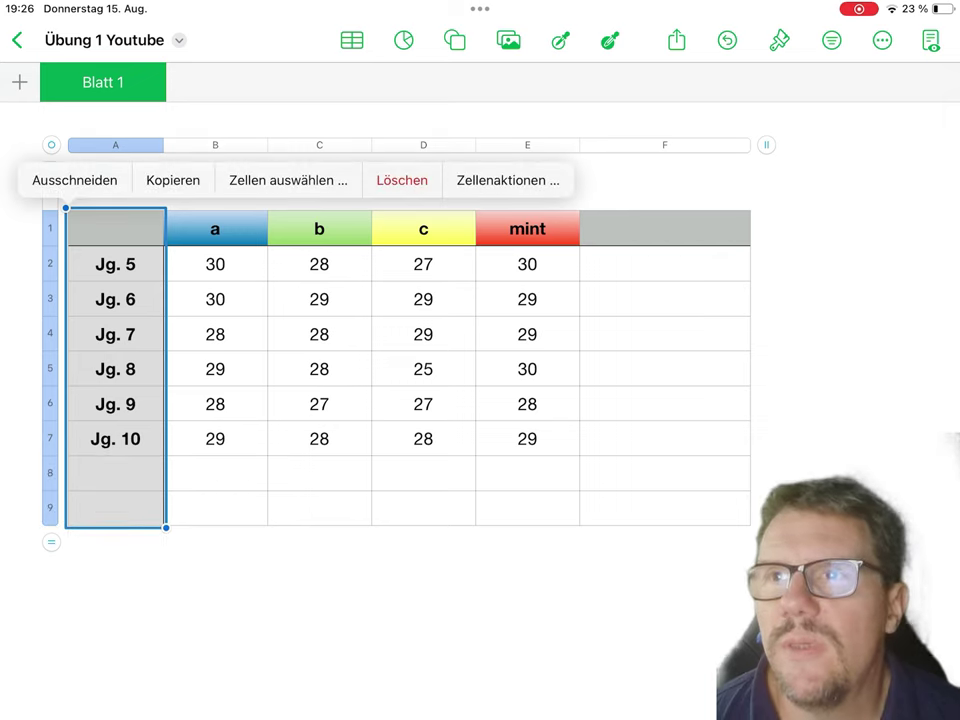
click(779, 40)
click(850, 452)
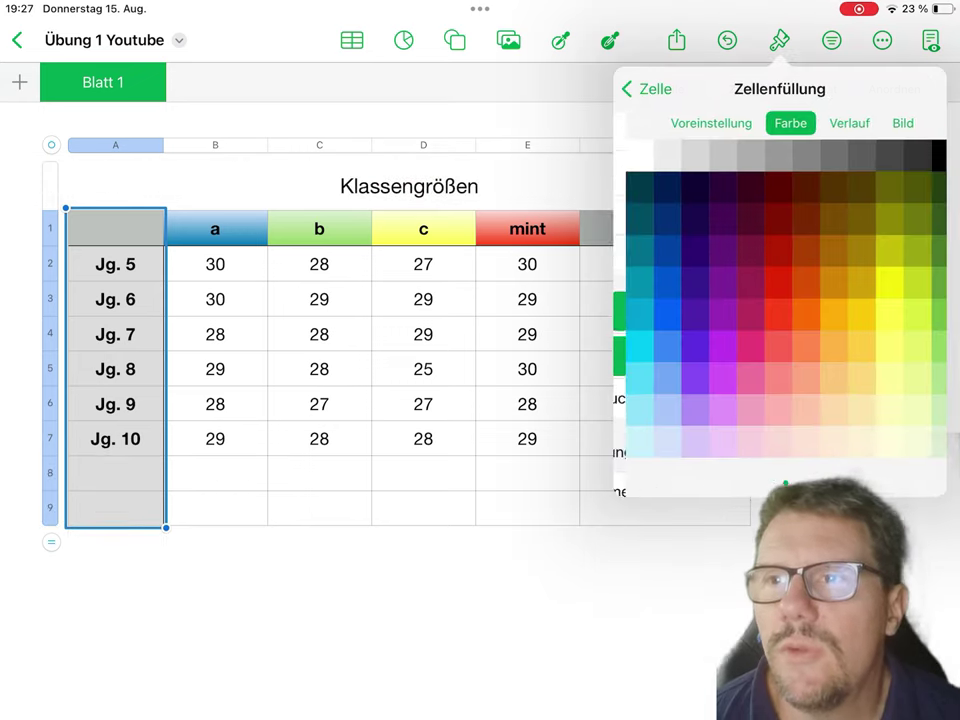
click(709, 439)
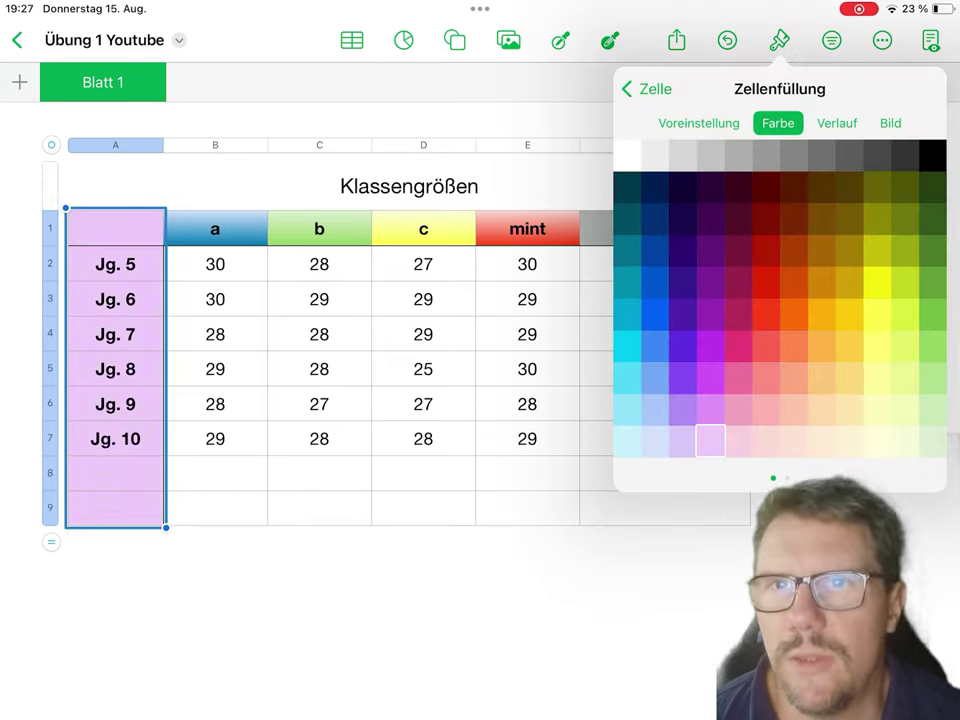
click(779, 40)
click(400, 610)
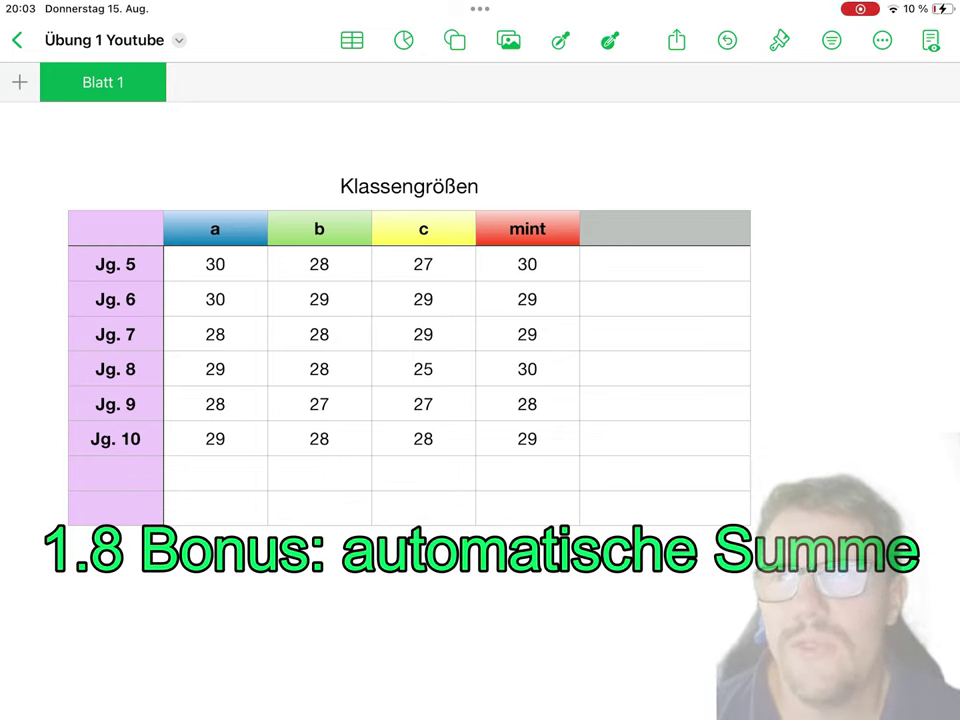
Enter the heading 'Summe' in cell F1
click(664, 264)
click(664, 228)
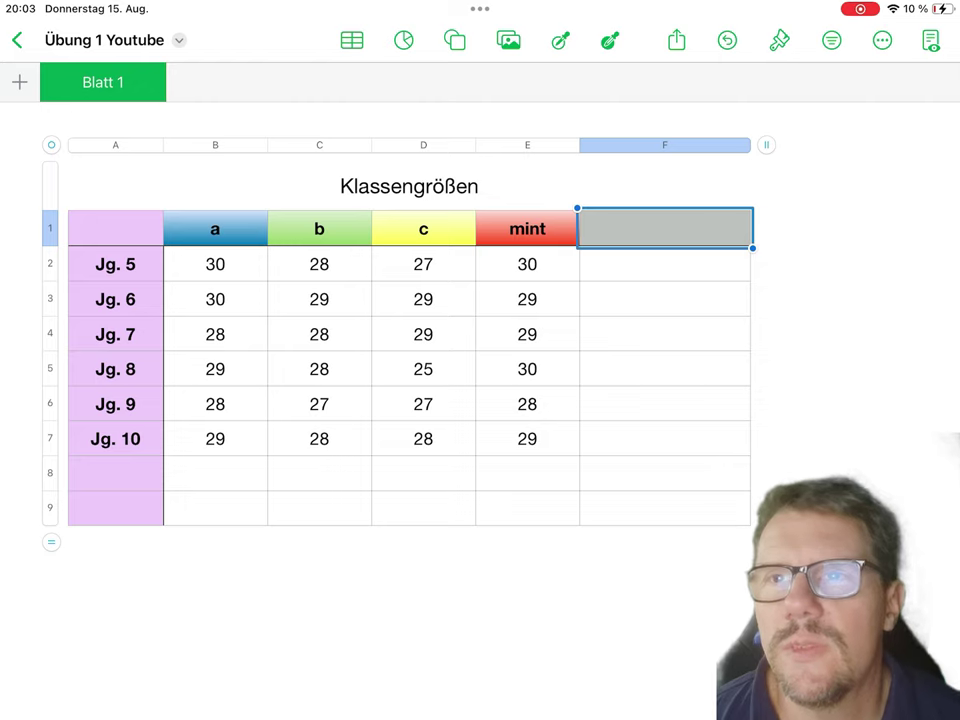
text(Summe)
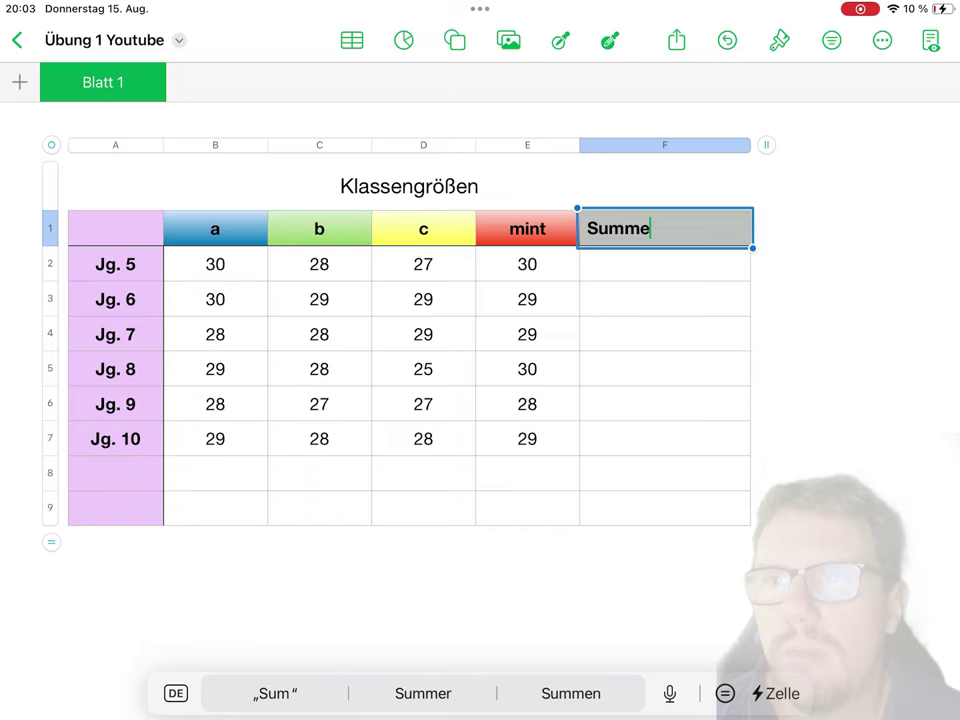
key(Return)
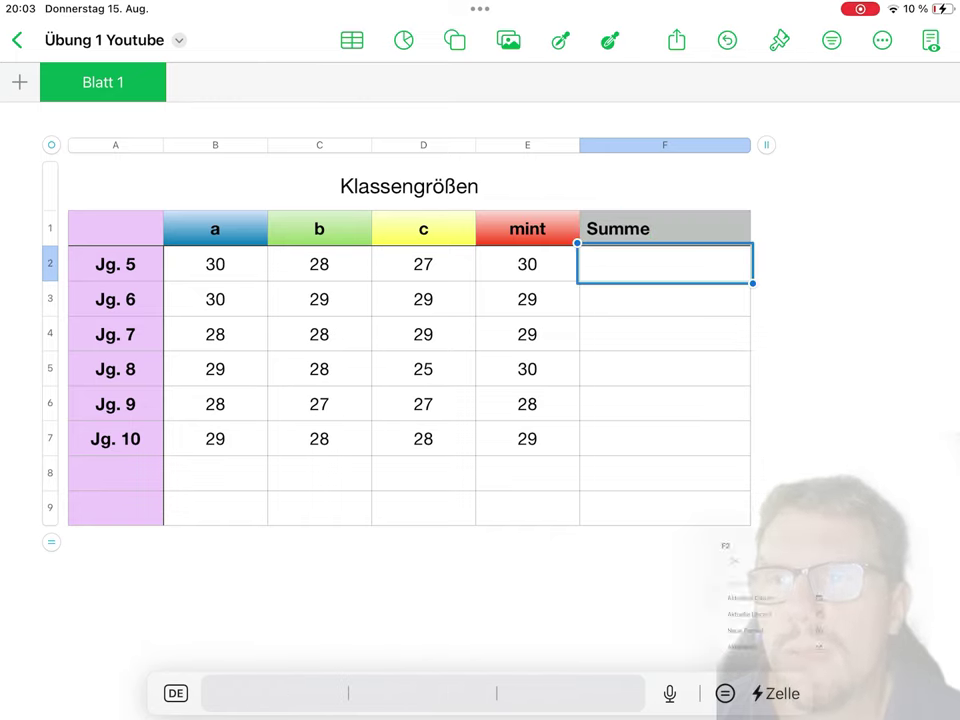
Insert a SUMME(B2:E2) formula in F2, giving Jg. 5's total of 115
click(778, 693)
scroll(775, 400, down, 3)
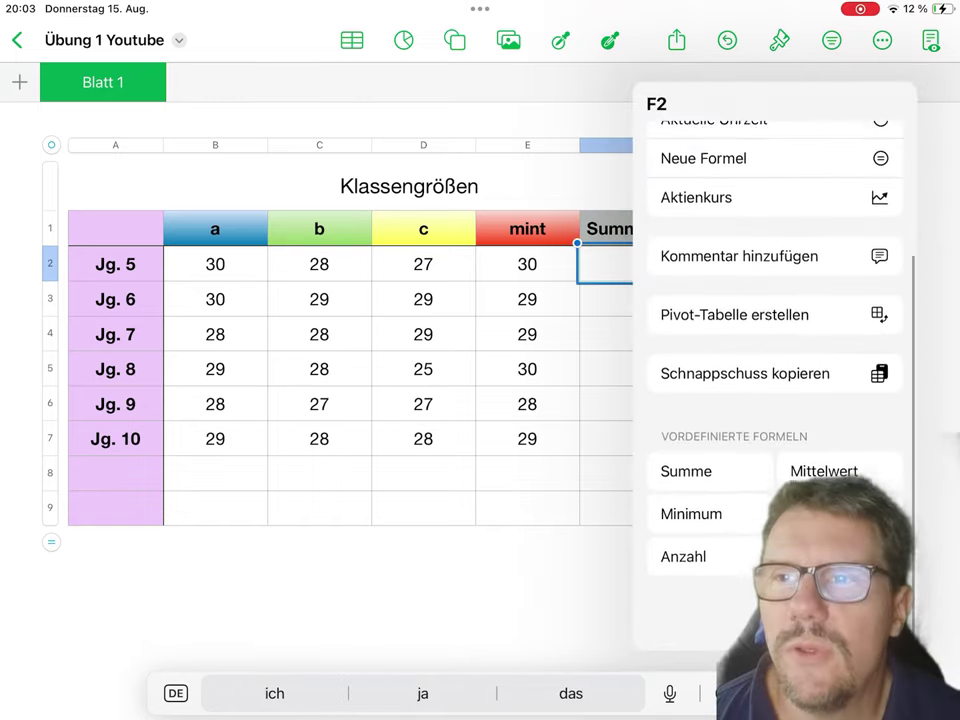
scroll(775, 400, up, 1)
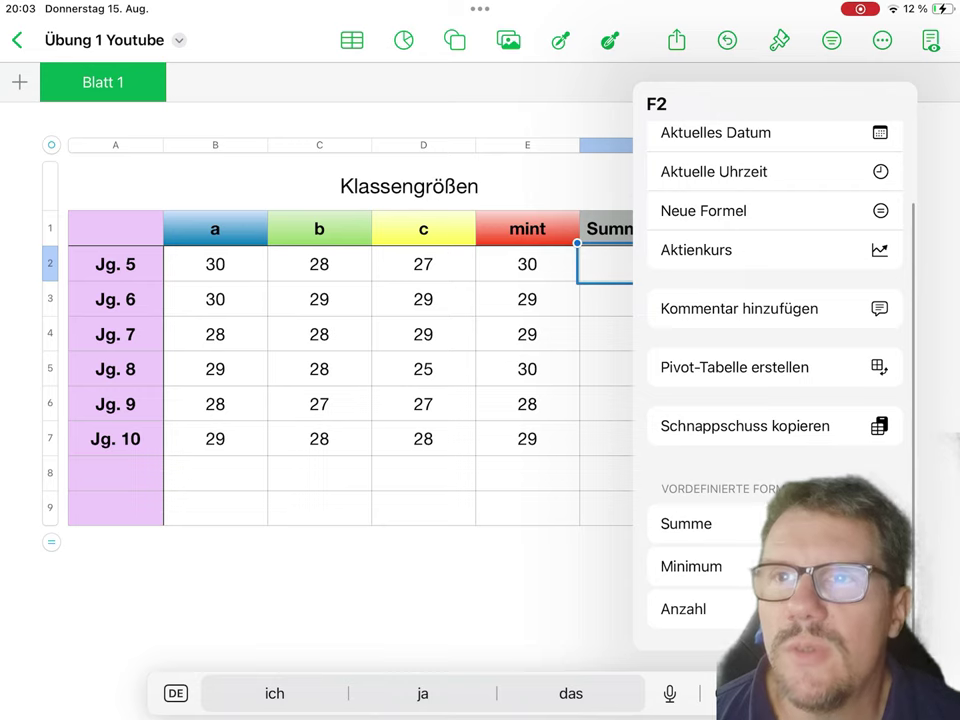
click(686, 523)
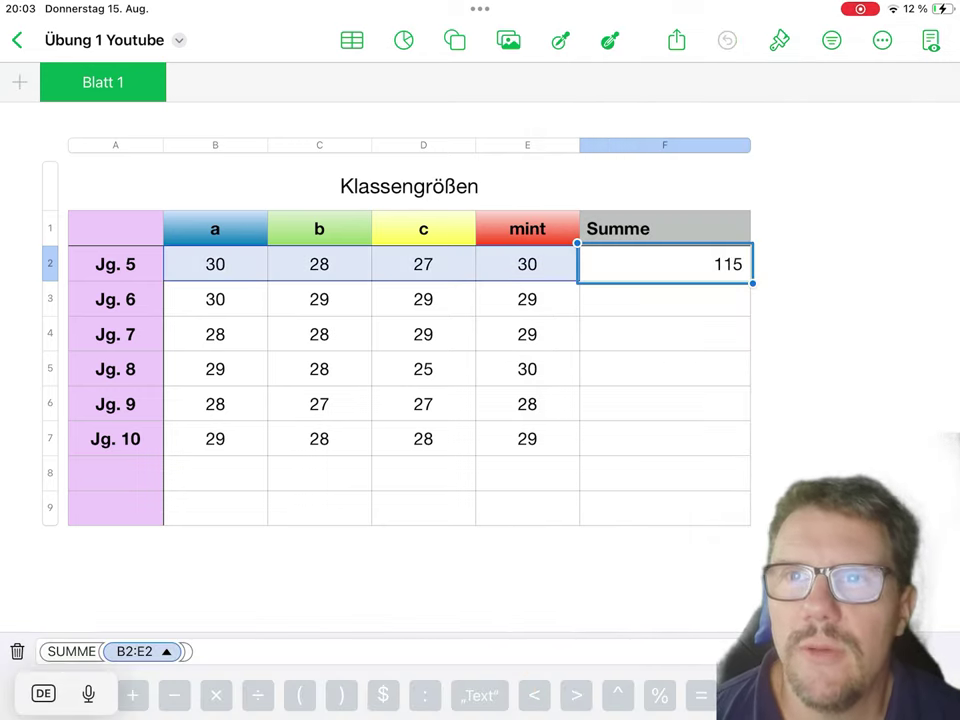
click(400, 590)
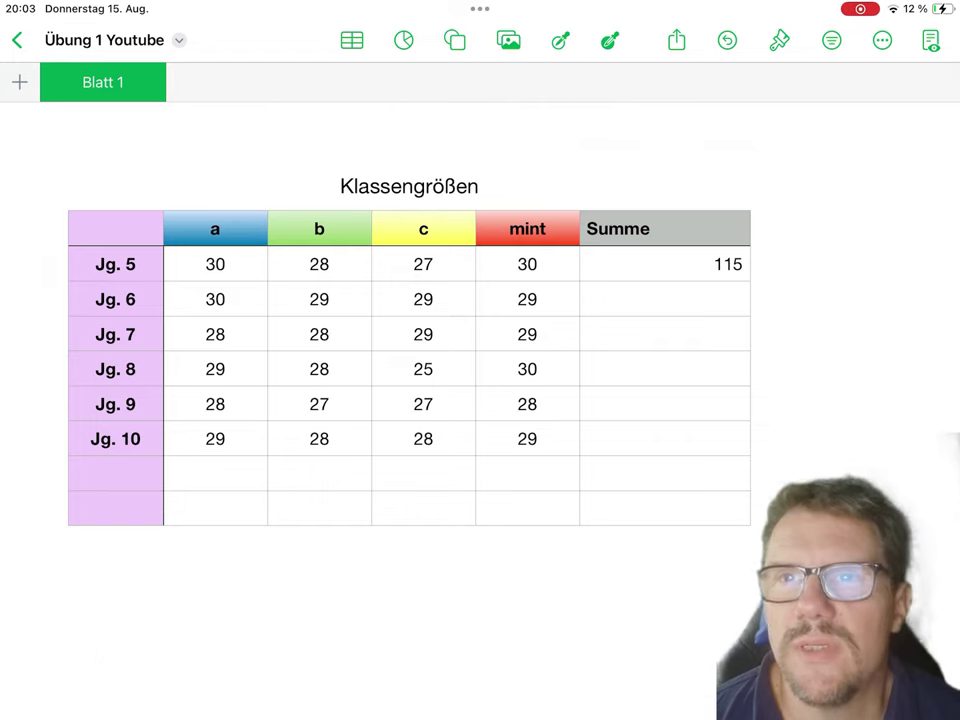
Change Jg. 5's b count to 29, then 25, and watch the total update
click(319, 264)
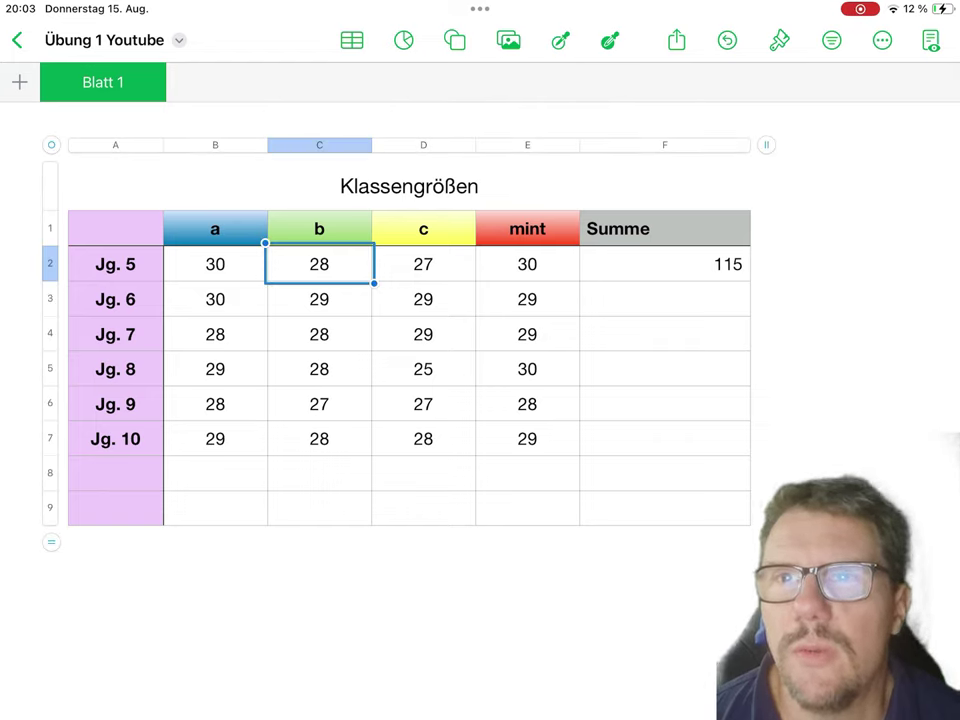
text(29)
key(Return)
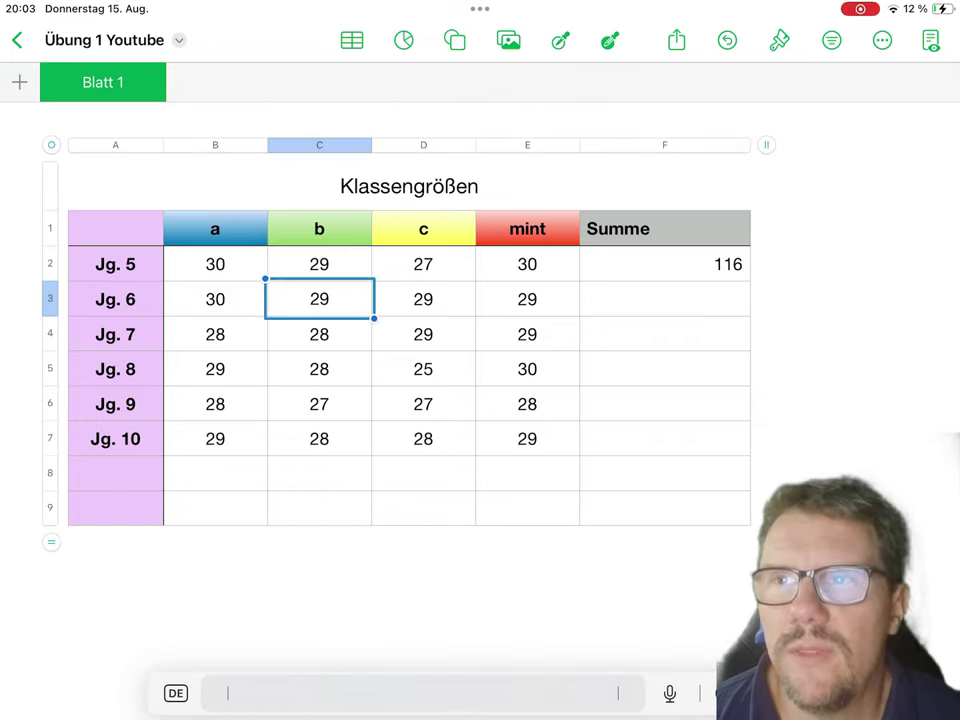
click(319, 264)
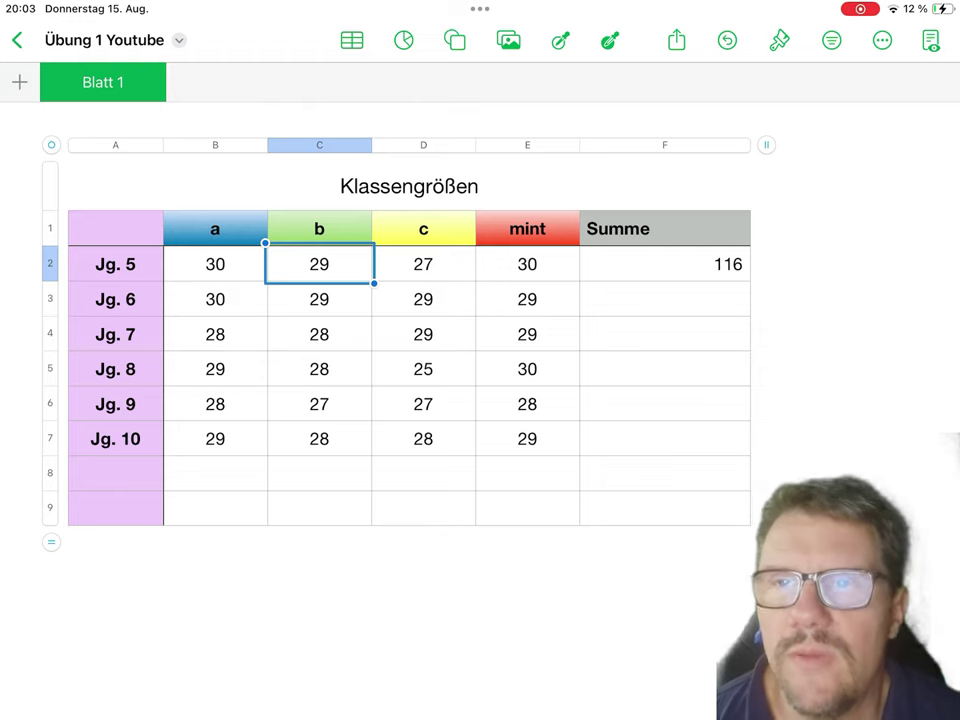
text(25)
key(Return)
Restore b to 28, test c with 26, then restore c to 27
click(319, 264)
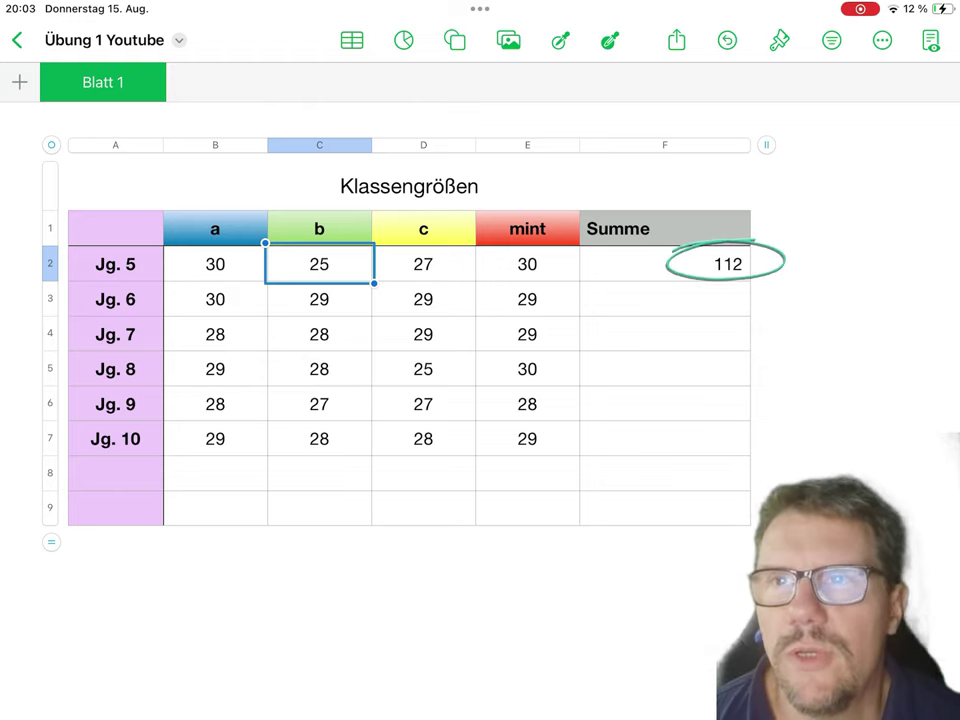
text(28)
click(423, 264)
text(26)
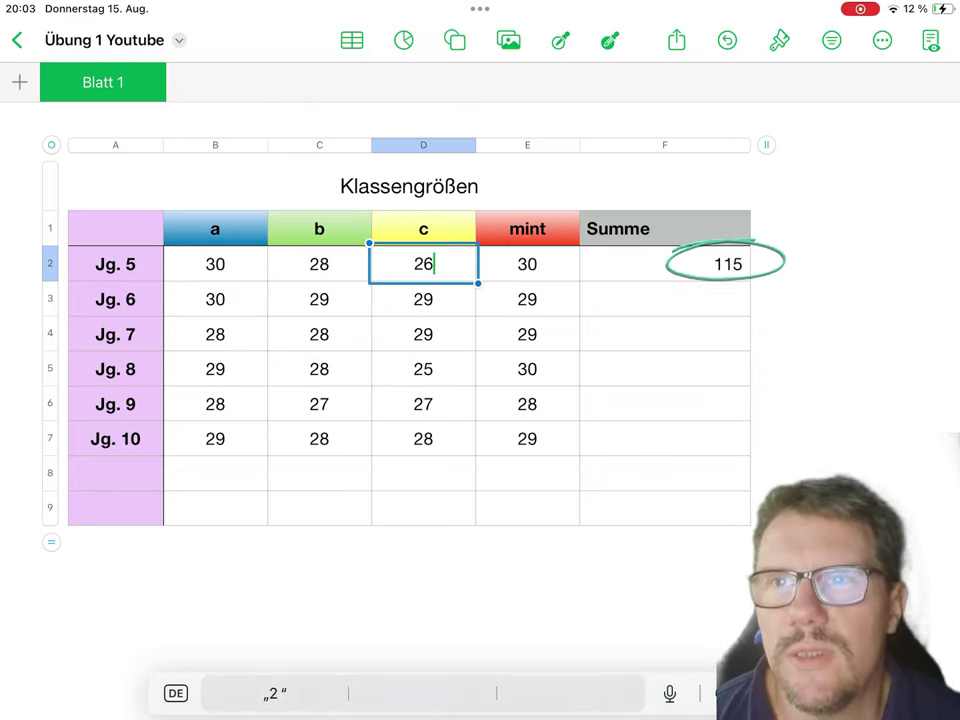
key(Return)
text(27)
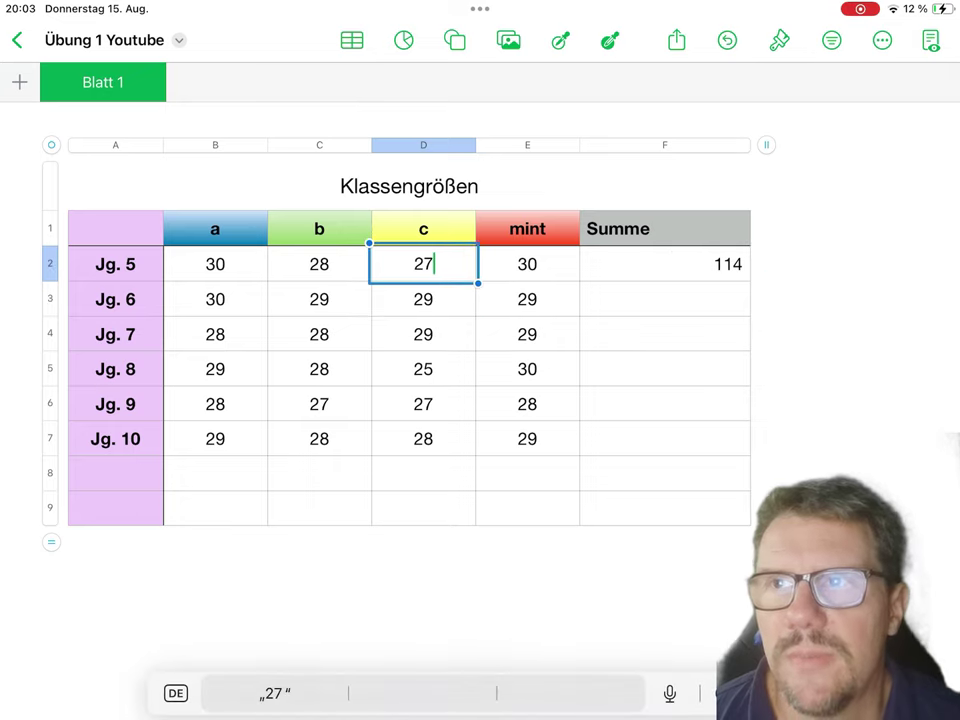
key(Return)
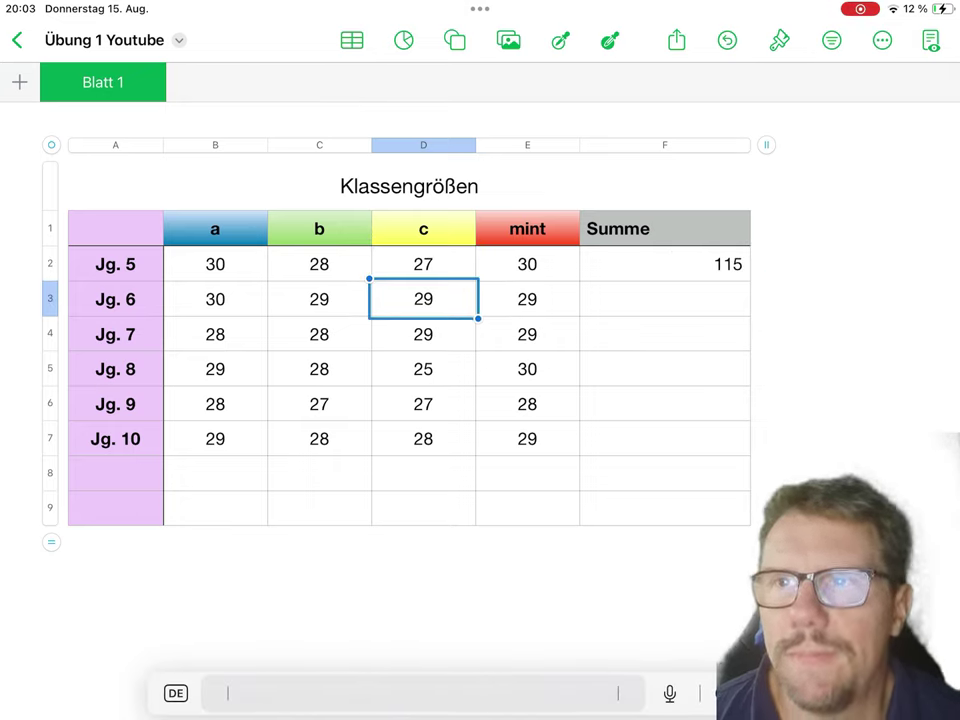
click(665, 299)
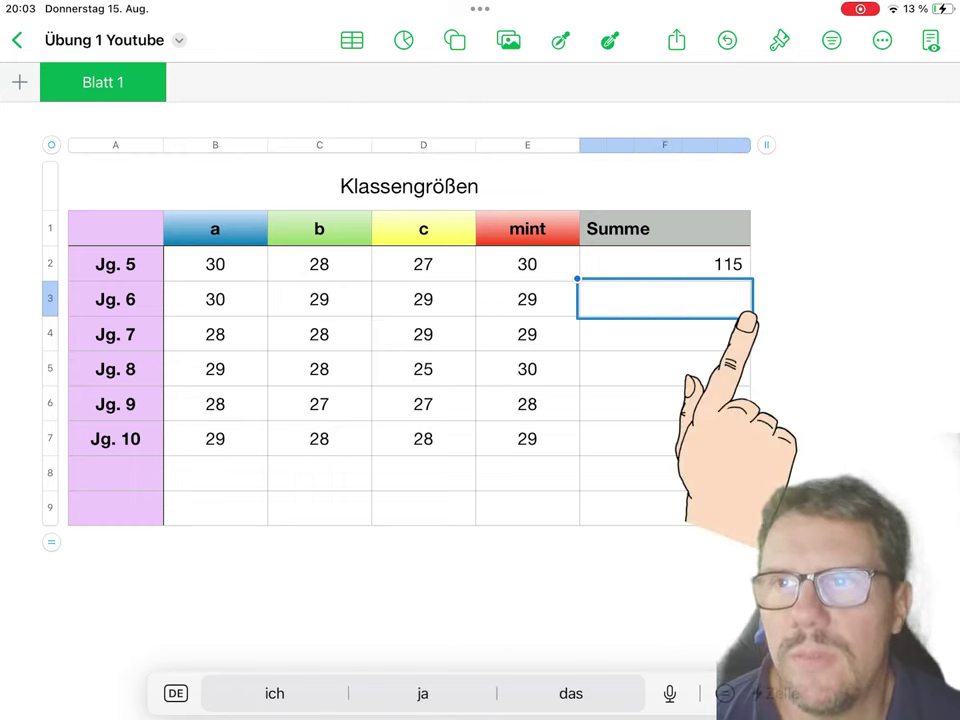
Add SUMME row totals to F3:F7 for Jg. 6 to Jg. 10
drag(752, 318, 752, 457)
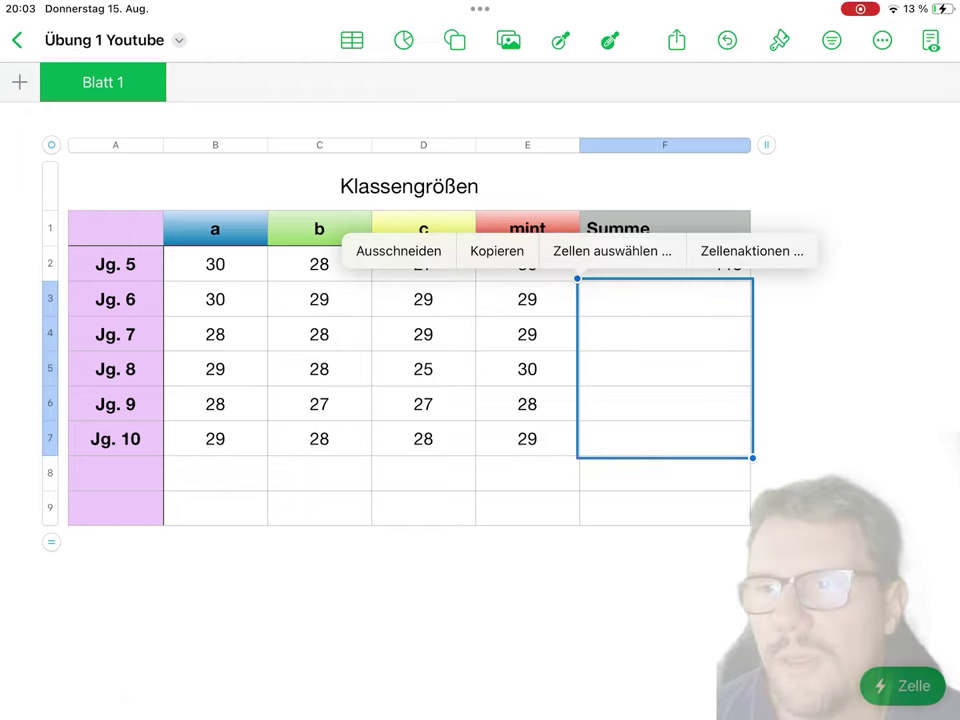
click(903, 686)
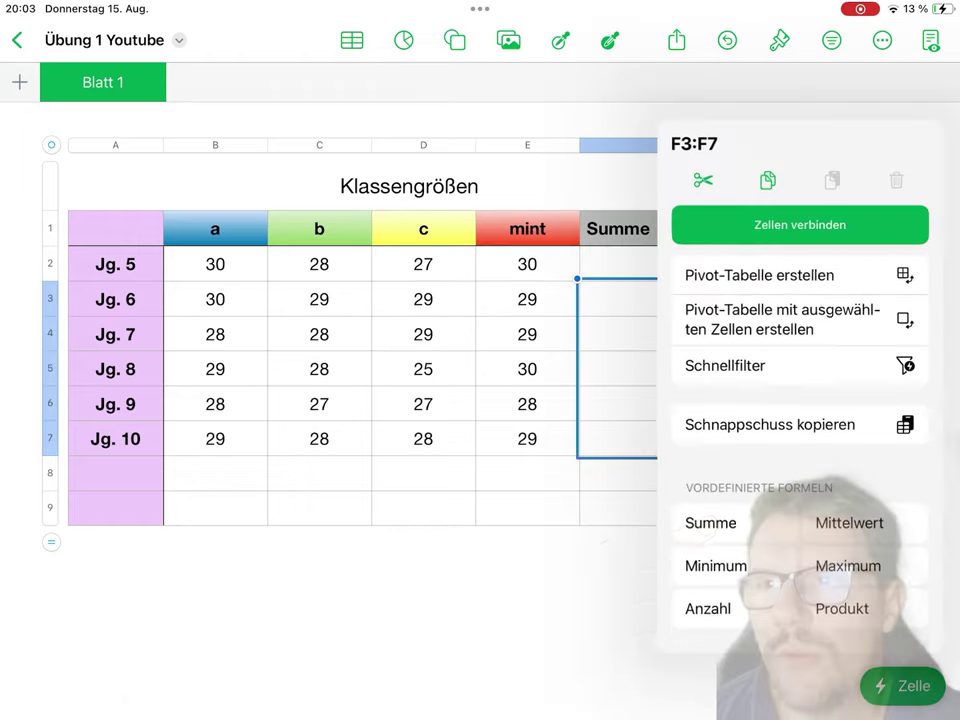
click(700, 527)
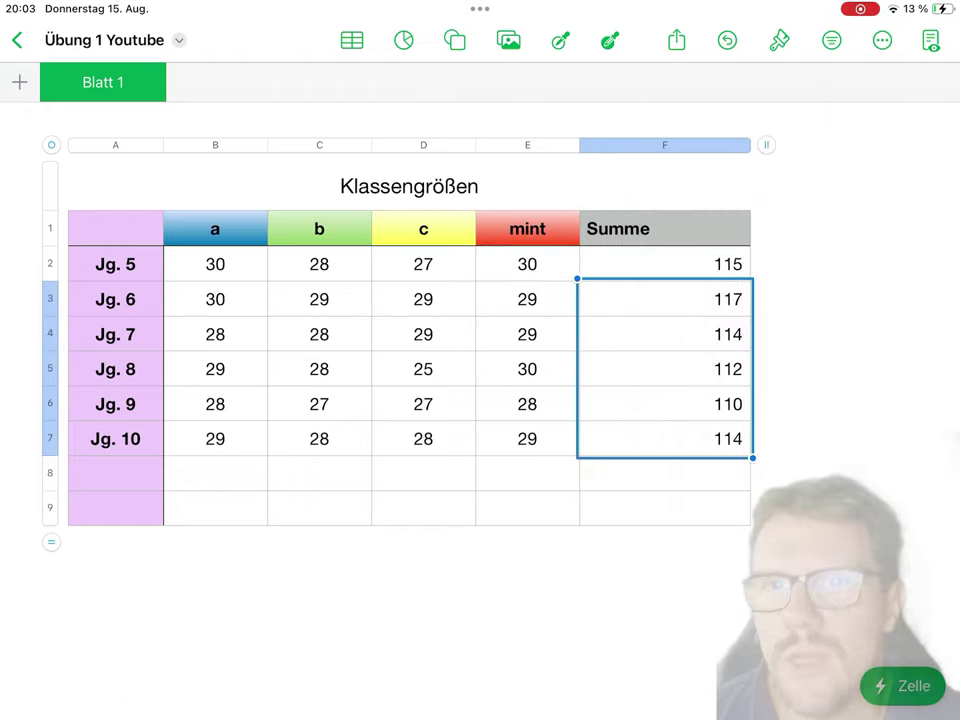
Add a grand total of 682 in F8 summing the row totals
click(665, 473)
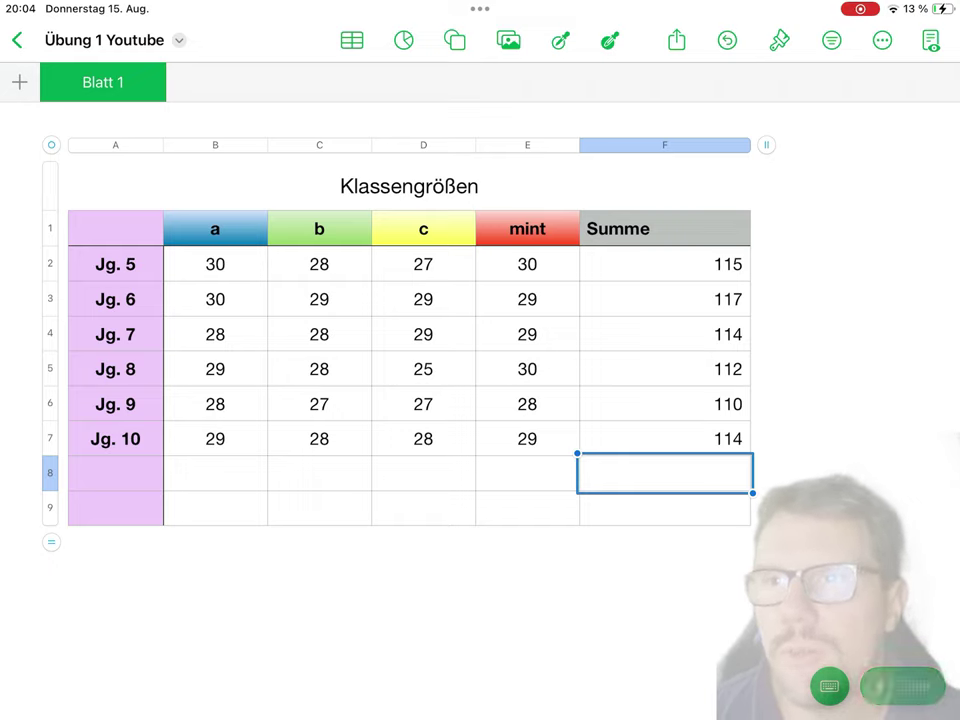
click(903, 686)
scroll(800, 400, down, 3)
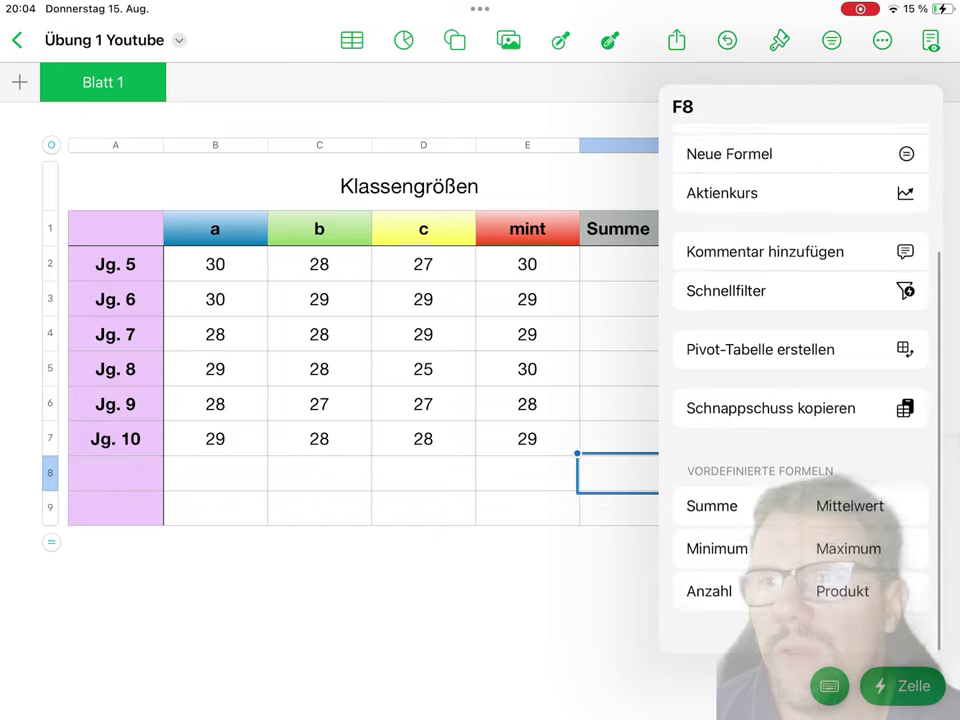
click(711, 523)
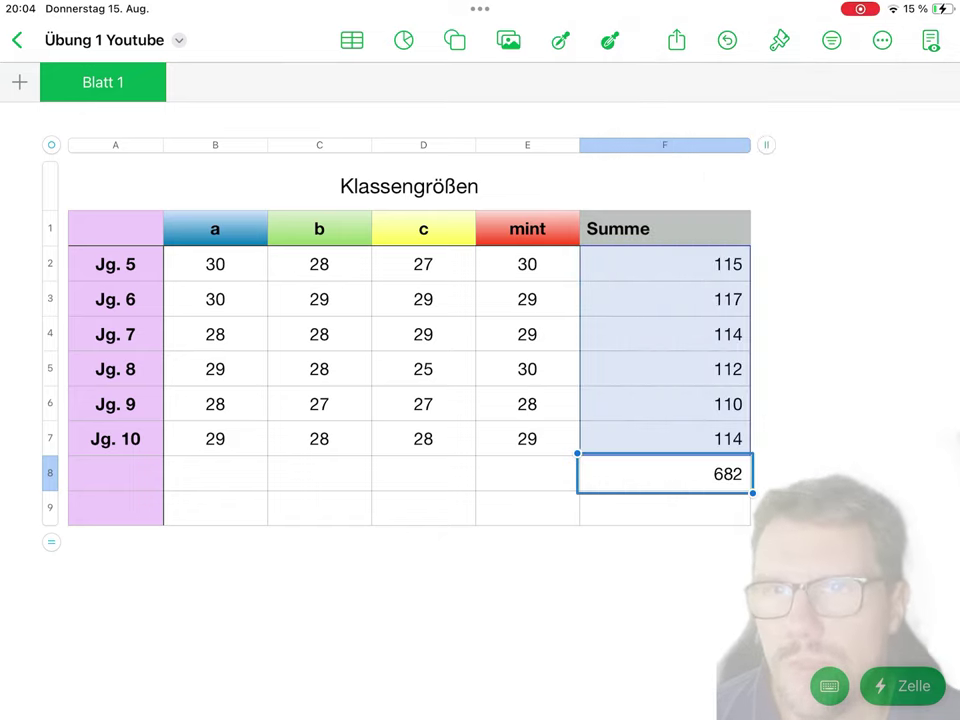
click(400, 610)
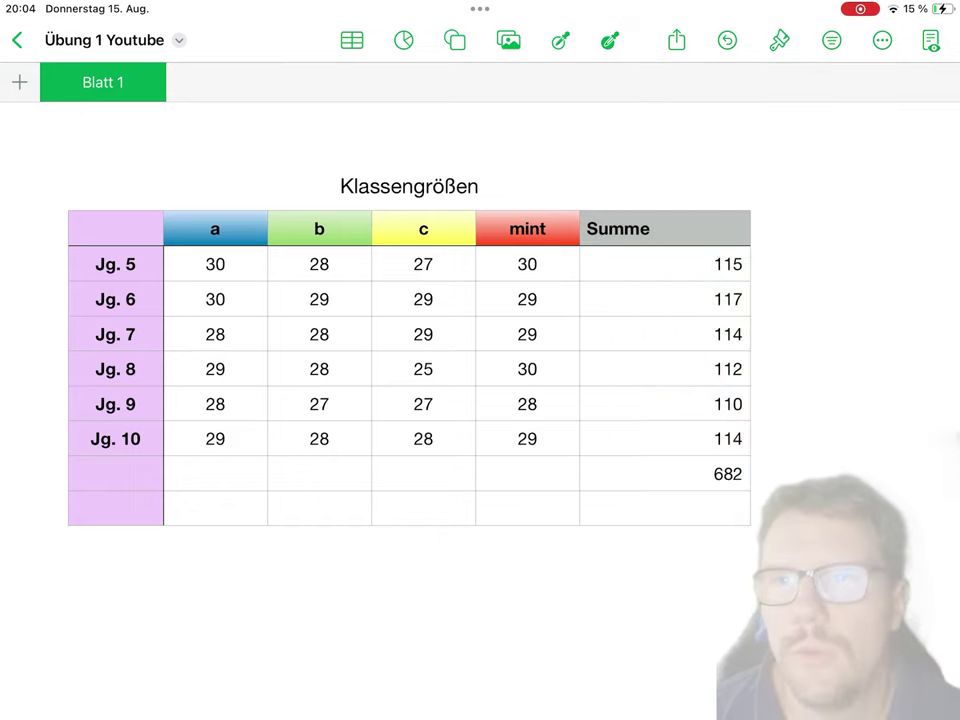
click(215, 473)
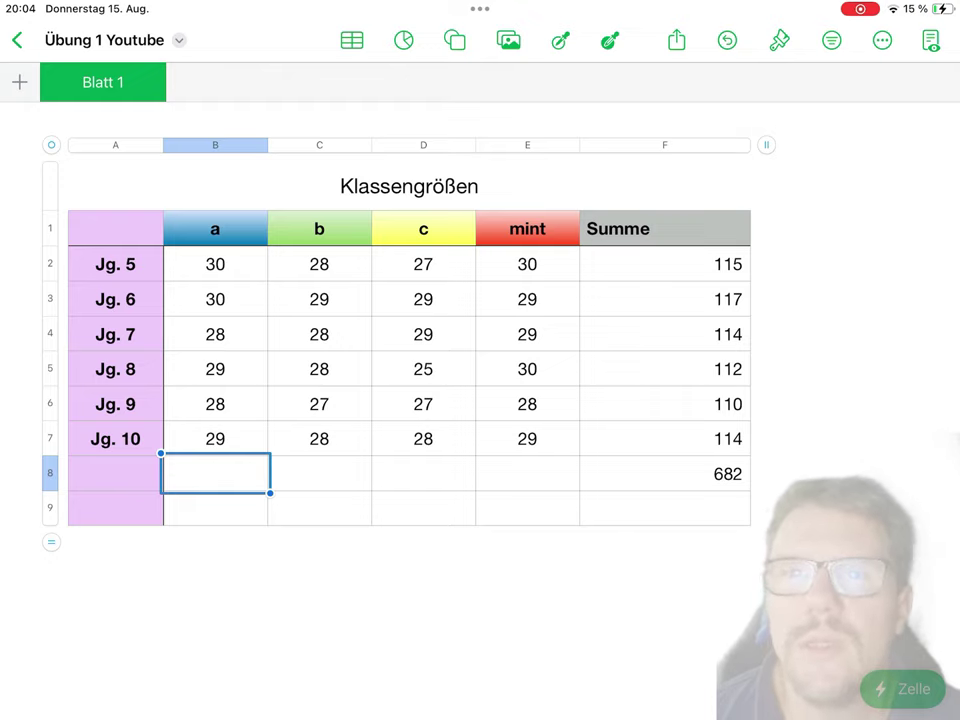
Add column totals 174, 168, 165 and 175 in B8:E8
drag(270, 492, 581, 492)
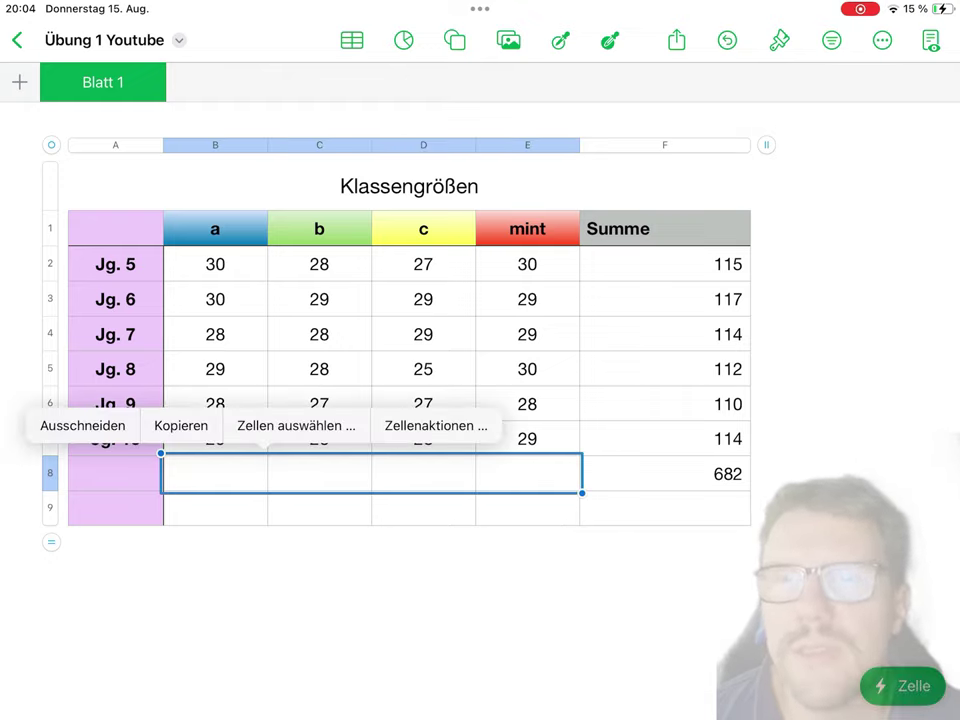
click(903, 686)
click(712, 526)
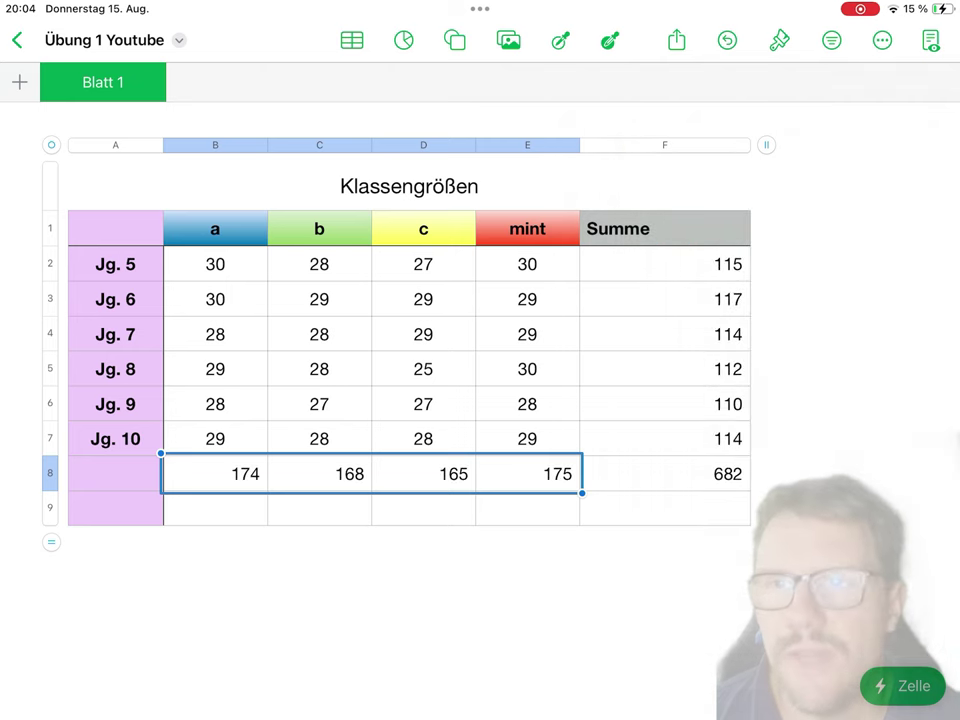
click(400, 620)
Make the row 8 totals bold and centred
click(215, 473)
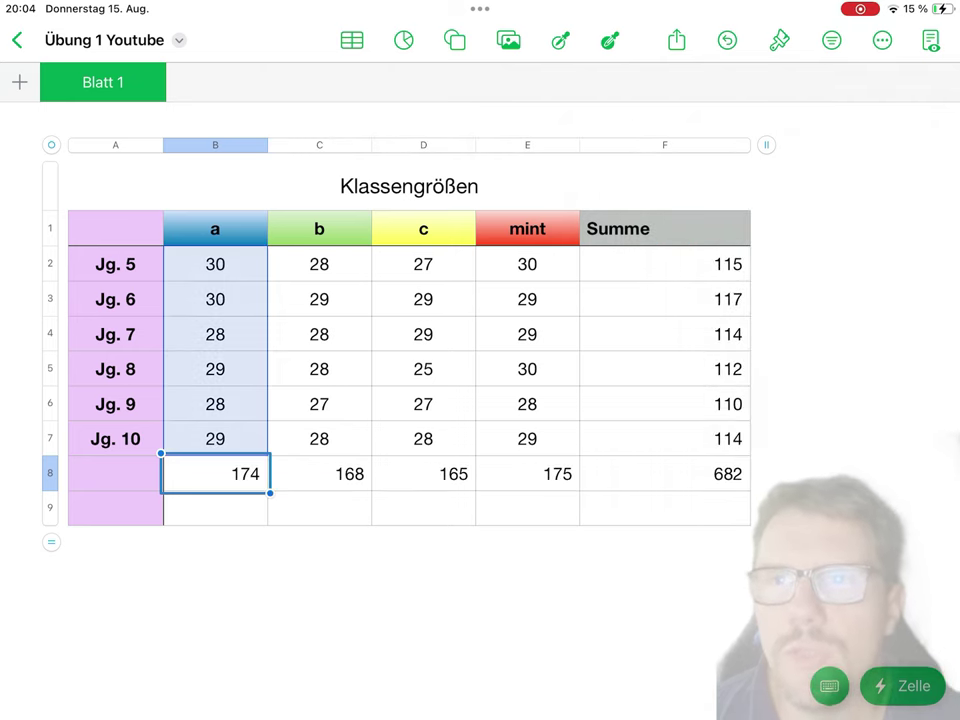
drag(267, 473, 748, 473)
click(779, 40)
click(741, 311)
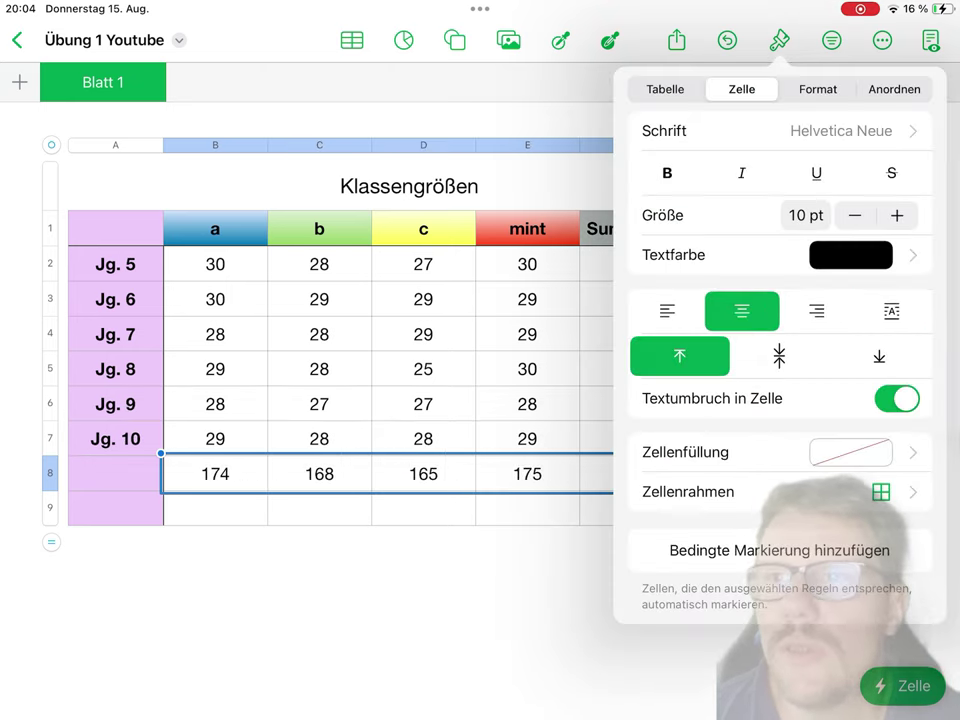
click(667, 173)
click(779, 40)
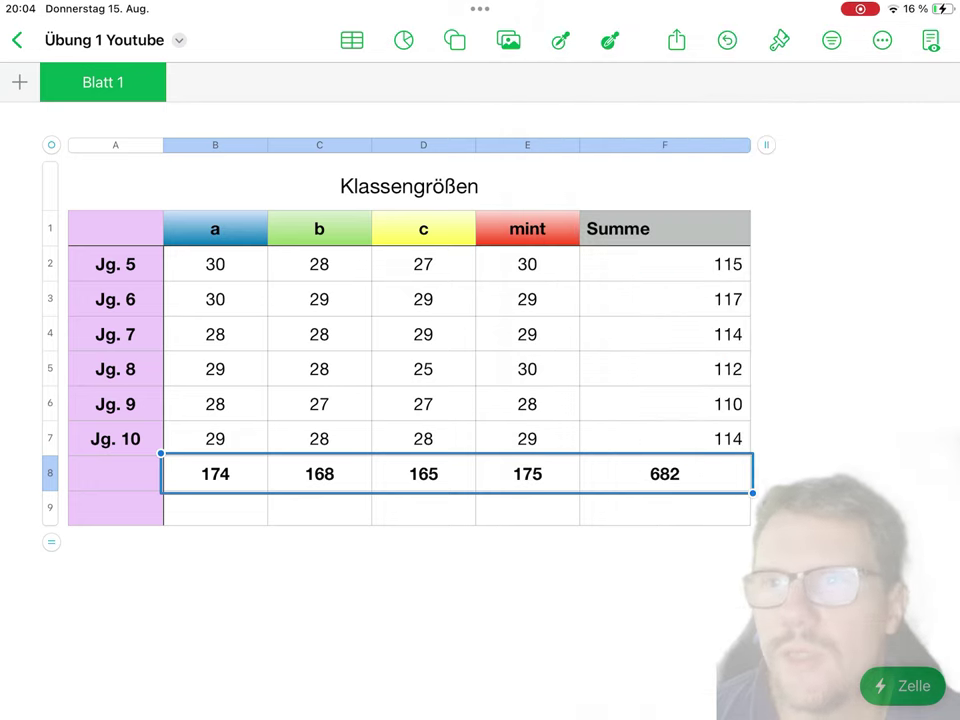
Make the F2:F7 row totals bold and centred as well
click(664, 264)
drag(752, 281, 752, 457)
click(779, 40)
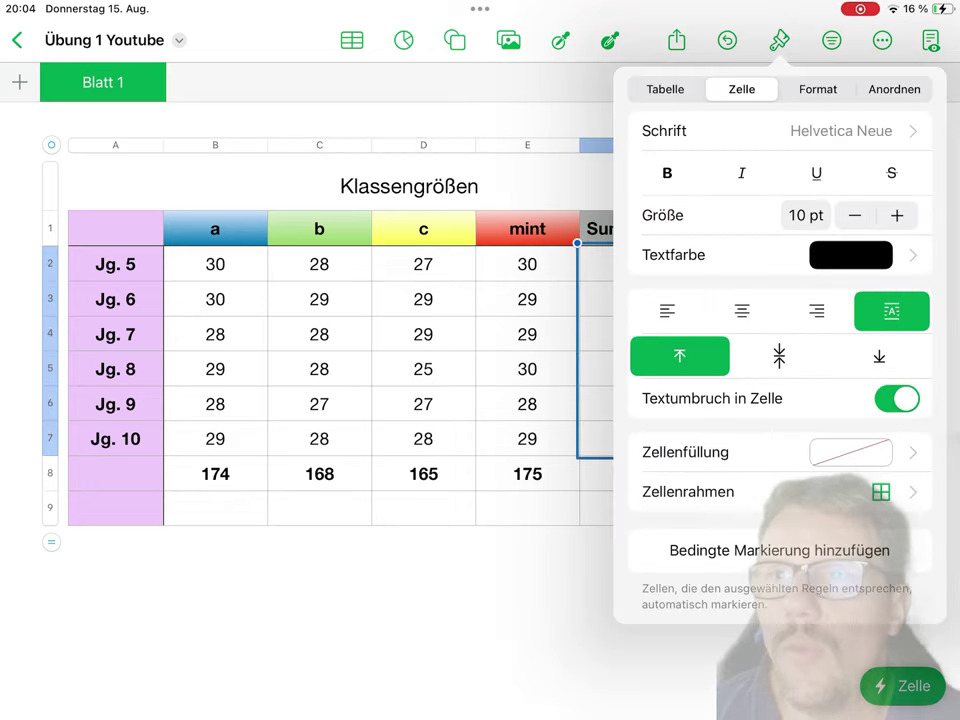
click(741, 311)
click(667, 173)
click(779, 40)
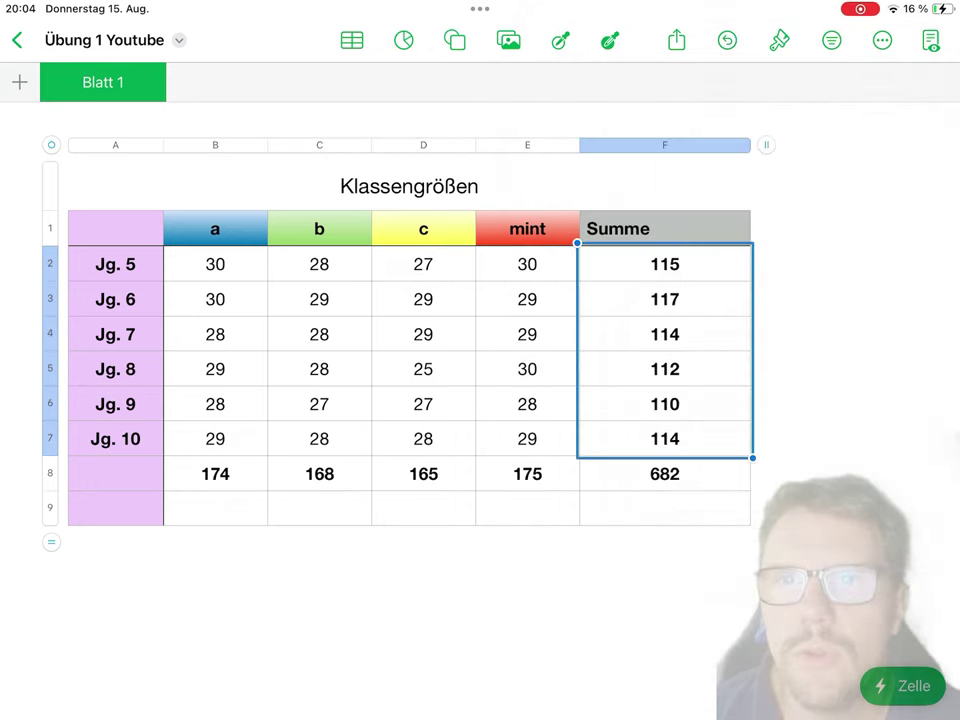
Label cell A8 'Summe'
click(115, 473)
text(Summe)
key(Return)
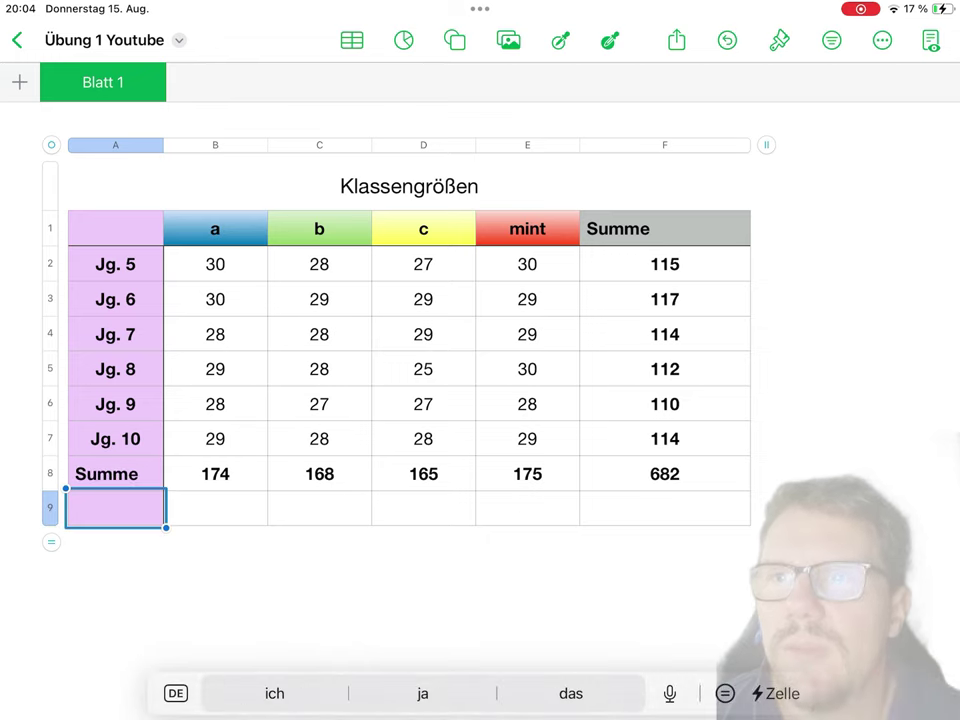
click(664, 145)
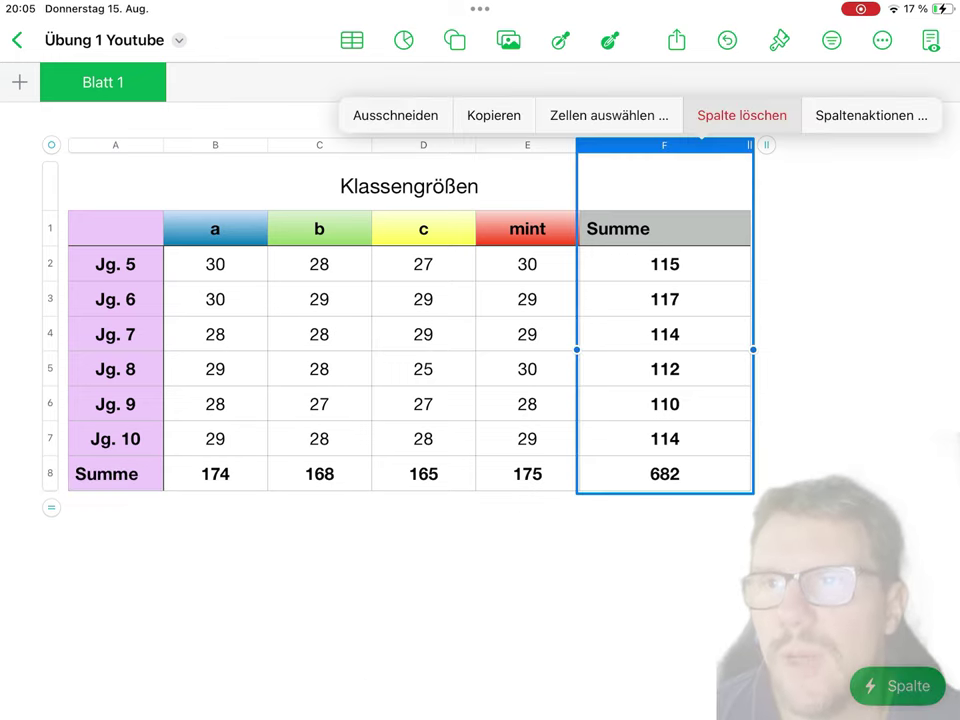
Undo the accidental Summe column deletion and narrow column F to about 74 pt
click(741, 115)
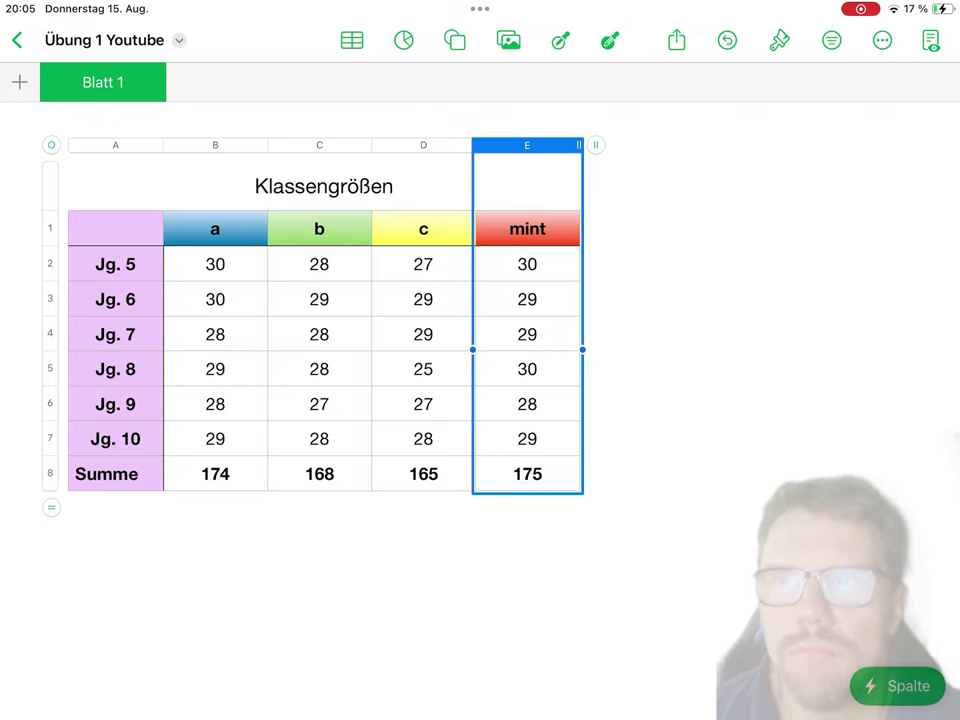
click(727, 40)
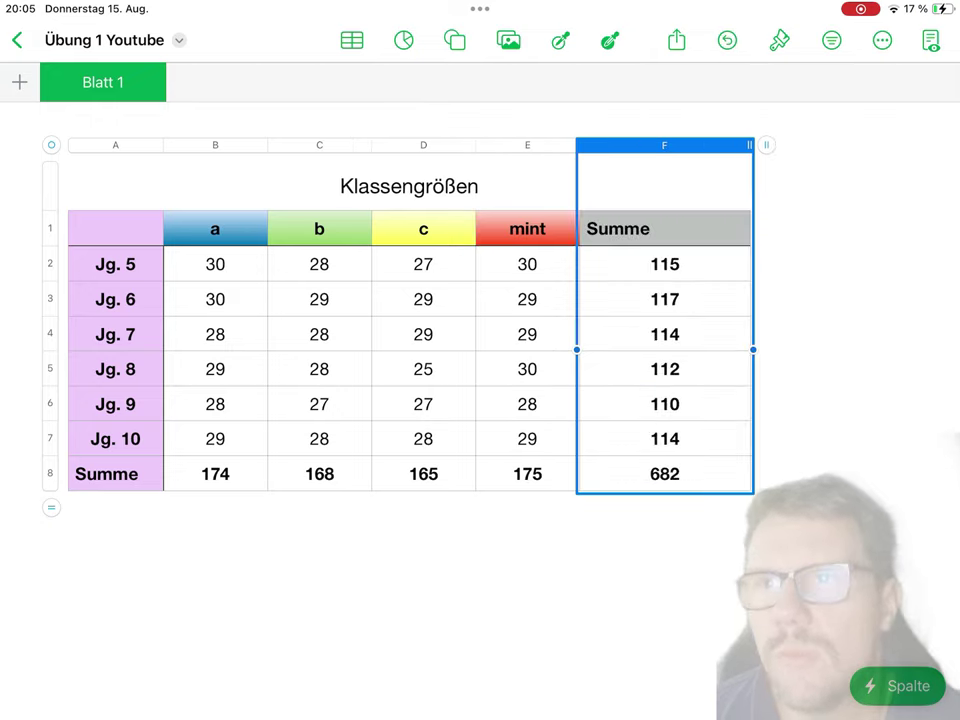
drag(750, 145, 705, 145)
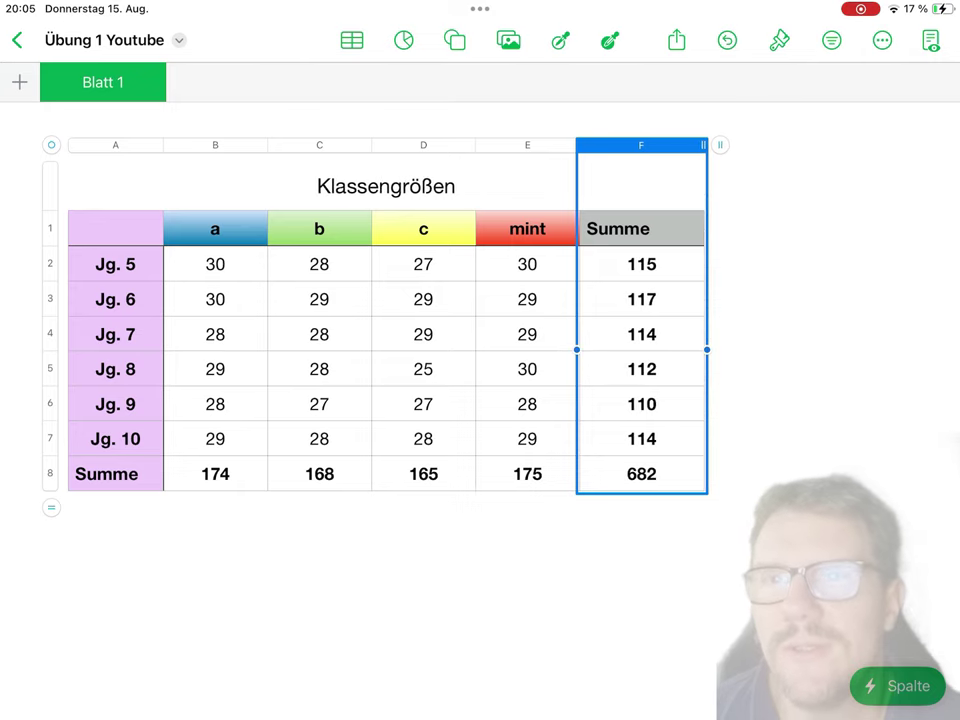
click(400, 600)
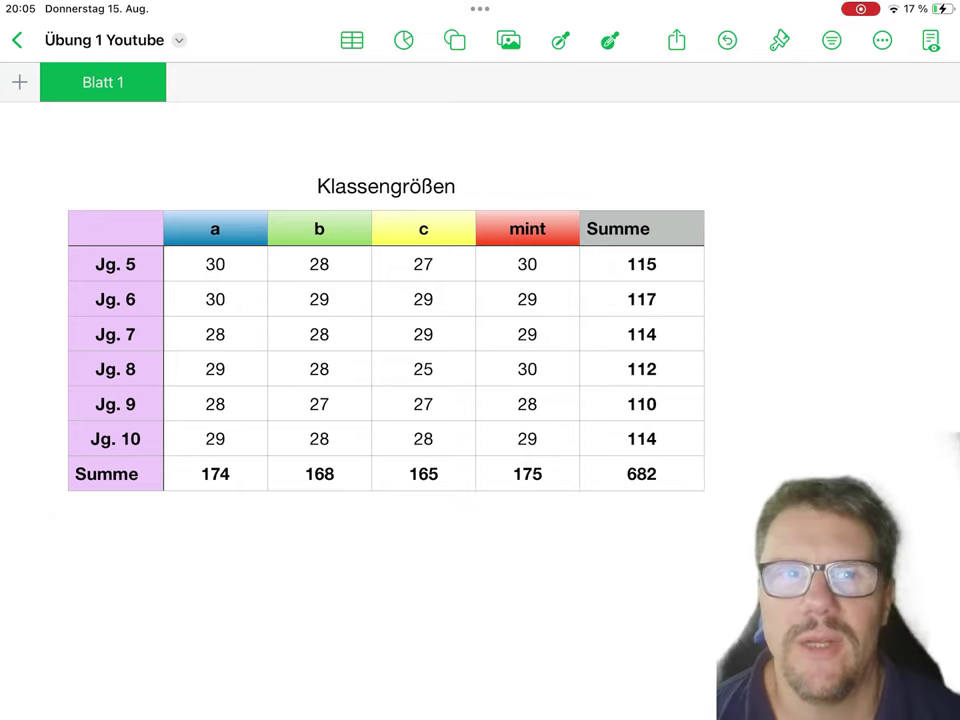